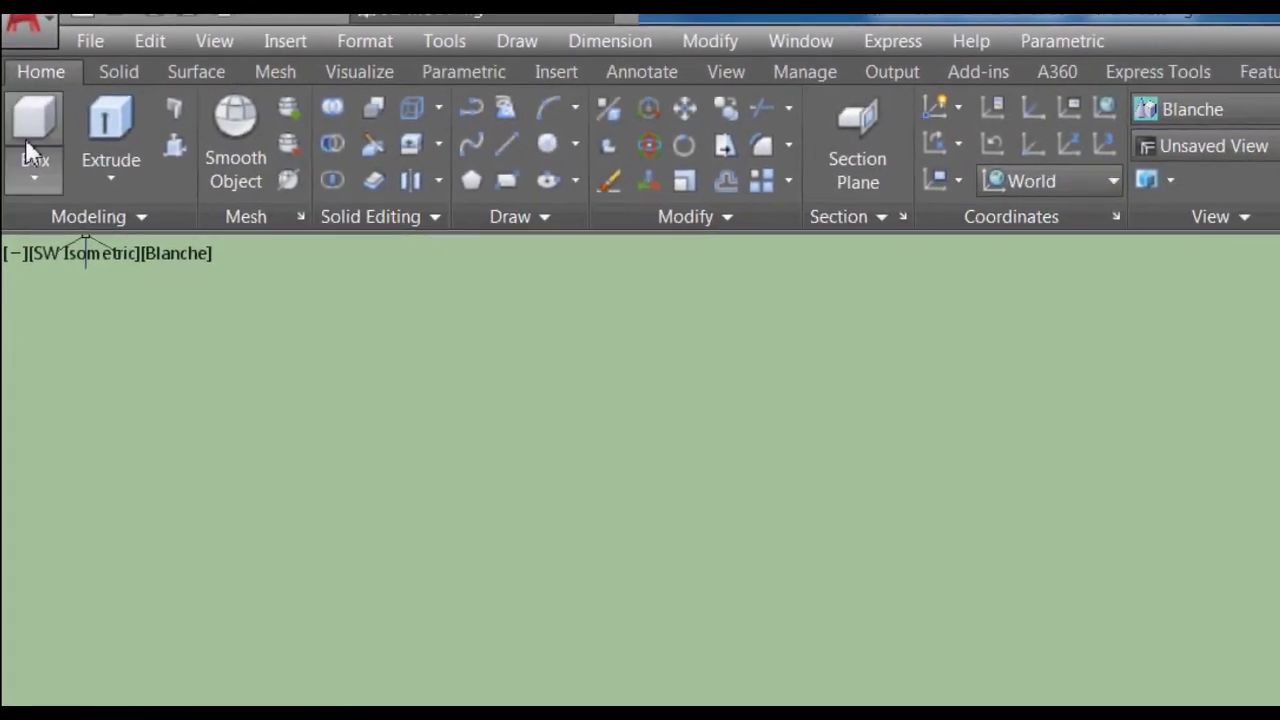
- Start the Box command from the Modeling panel on the Home tab
left_click(33, 140)
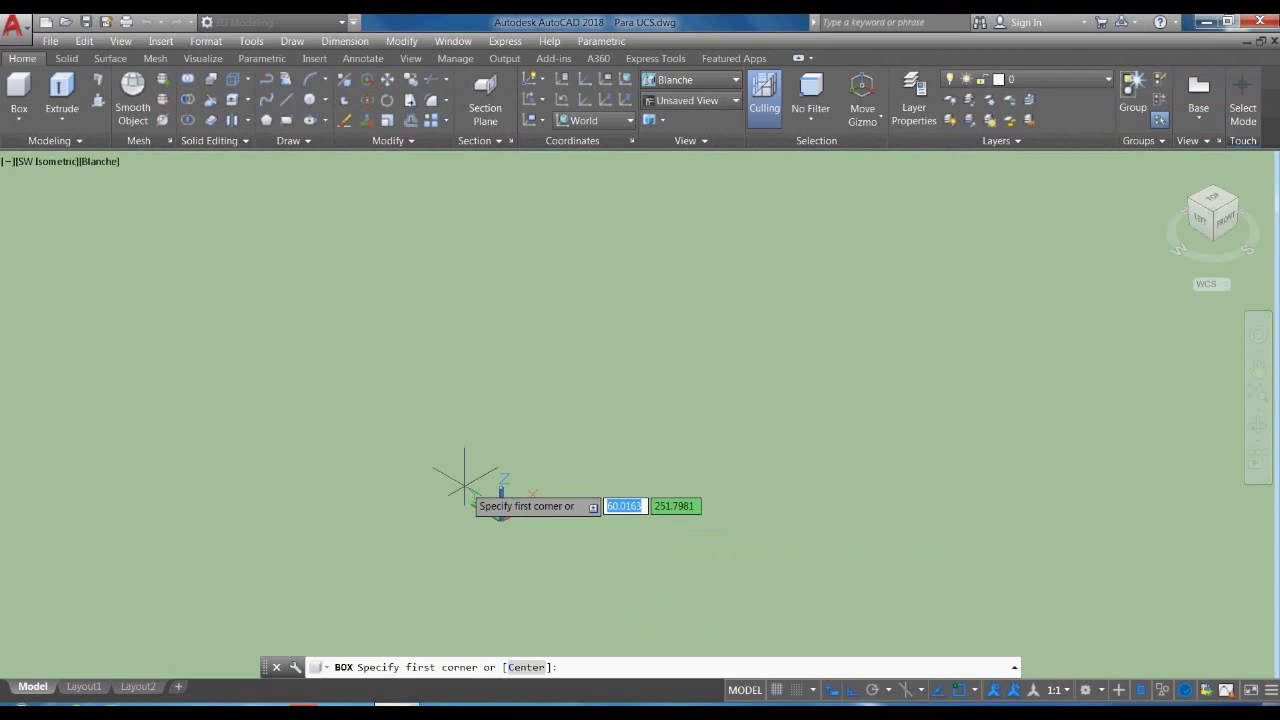
type("0")
key("Tab")
type("0")
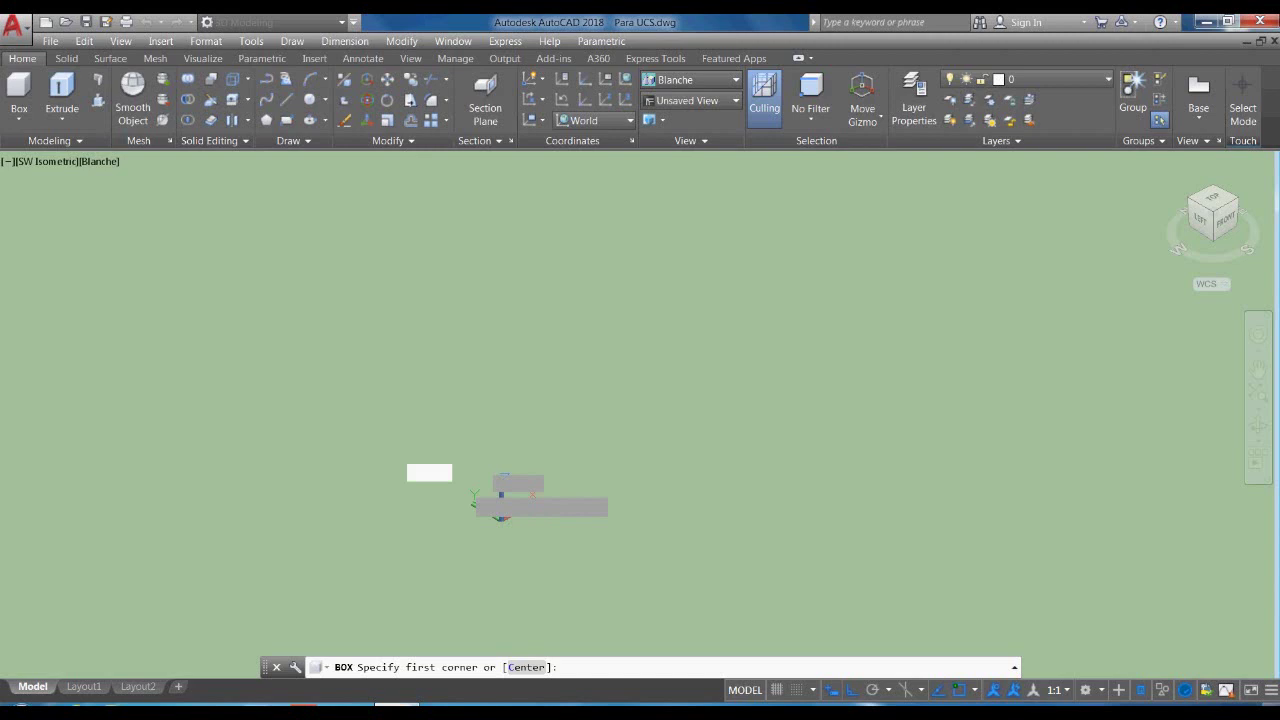
key("Return")
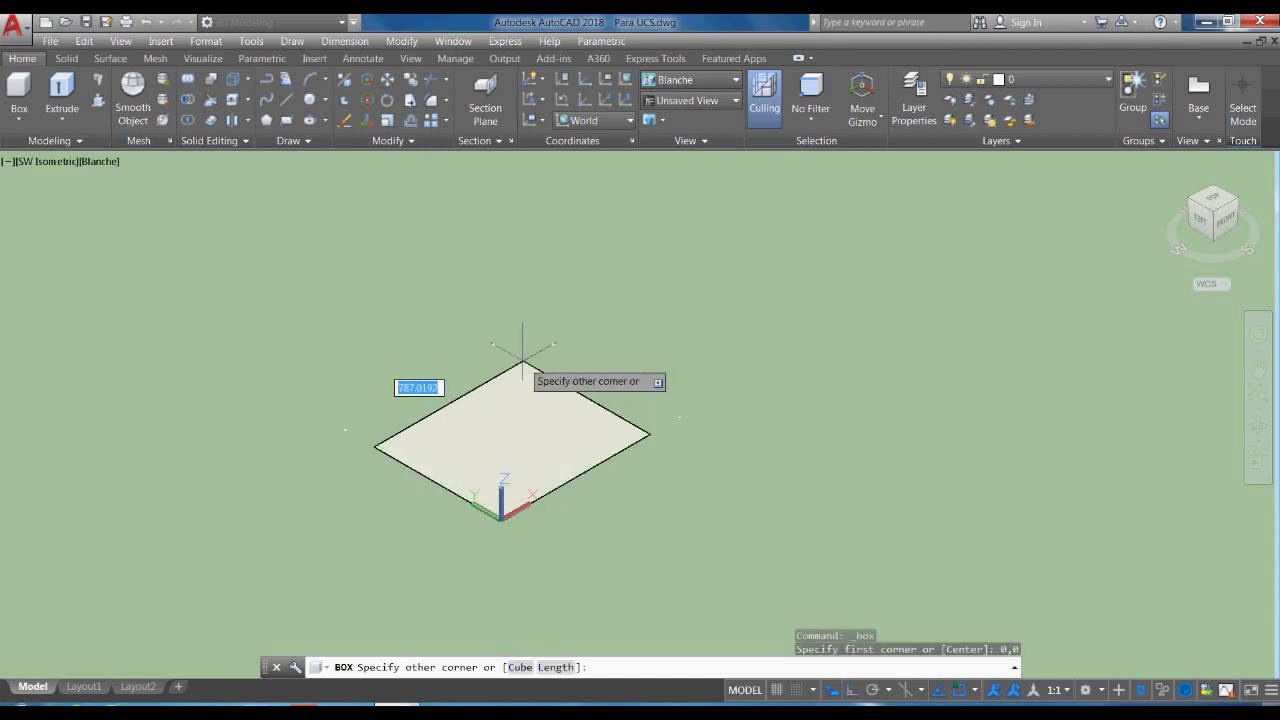
type("200")
key("Tab")
type("200")
key("Tab")
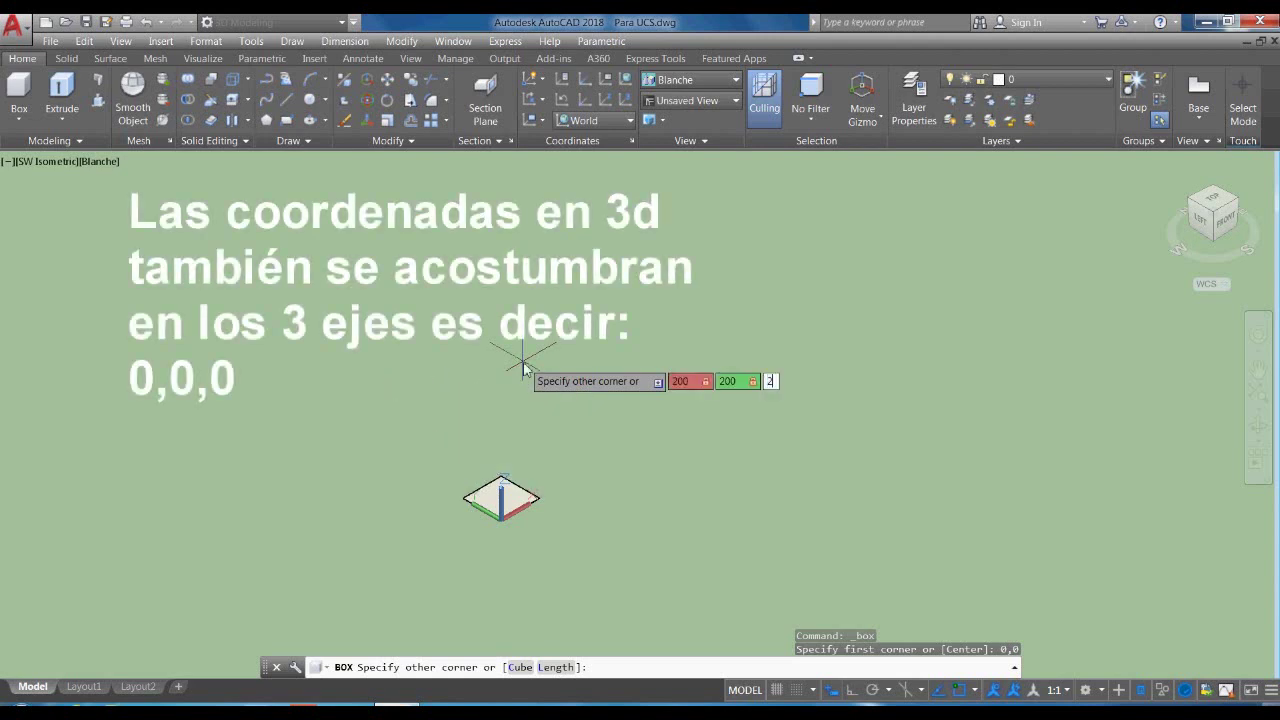
type("200")
key("Return")
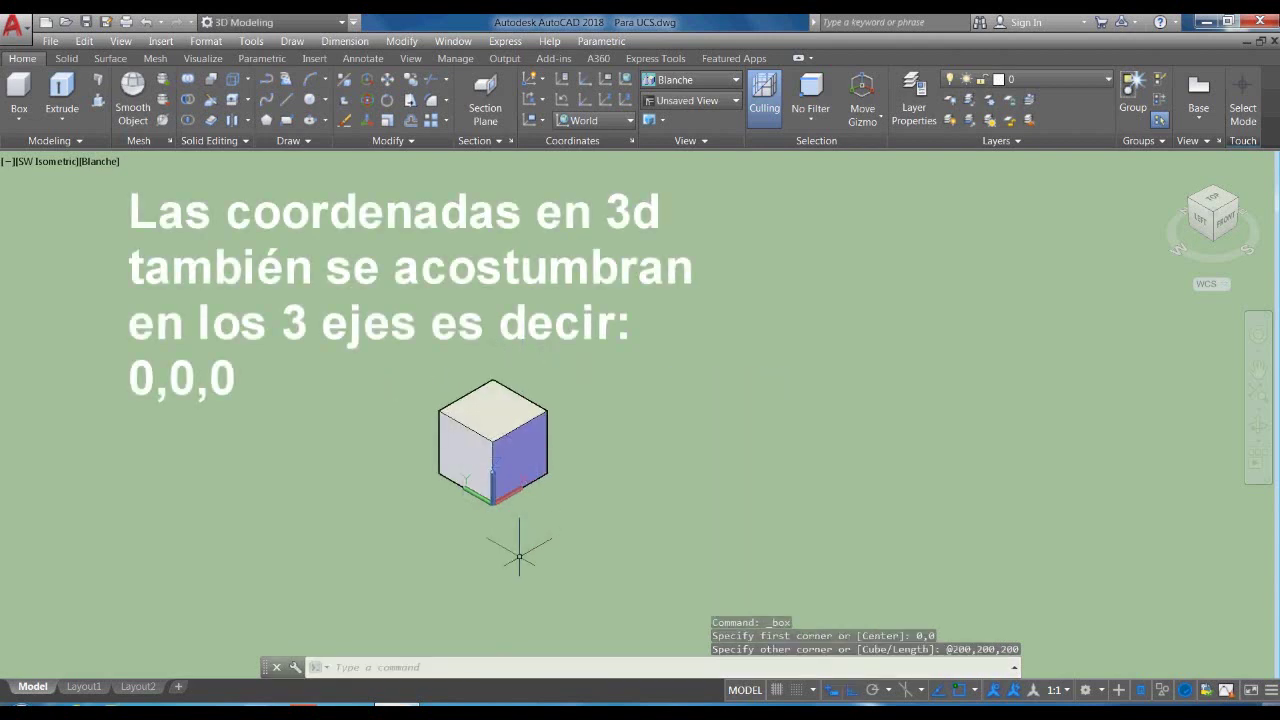
scroll(534, 522, "up", 2)
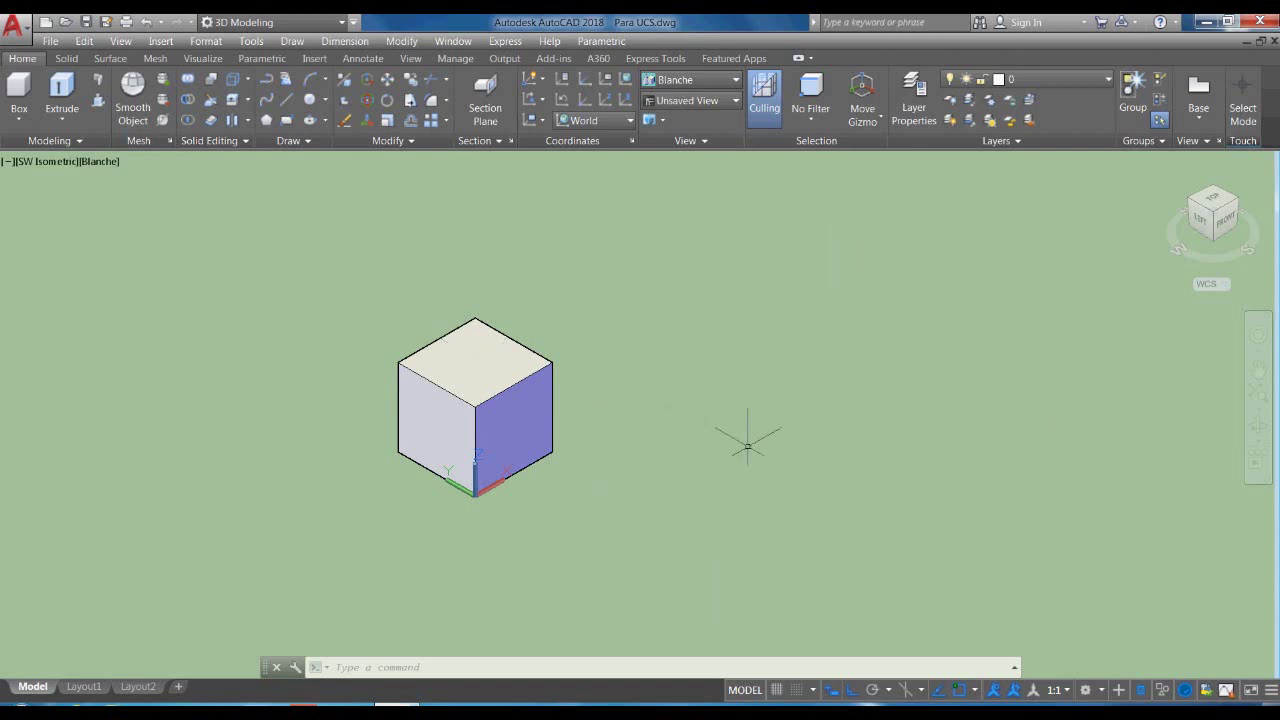
- Pan and zoom so the 200-unit cube sits larger and lower in the view
middle_click_drag(642, 441, 677, 457)
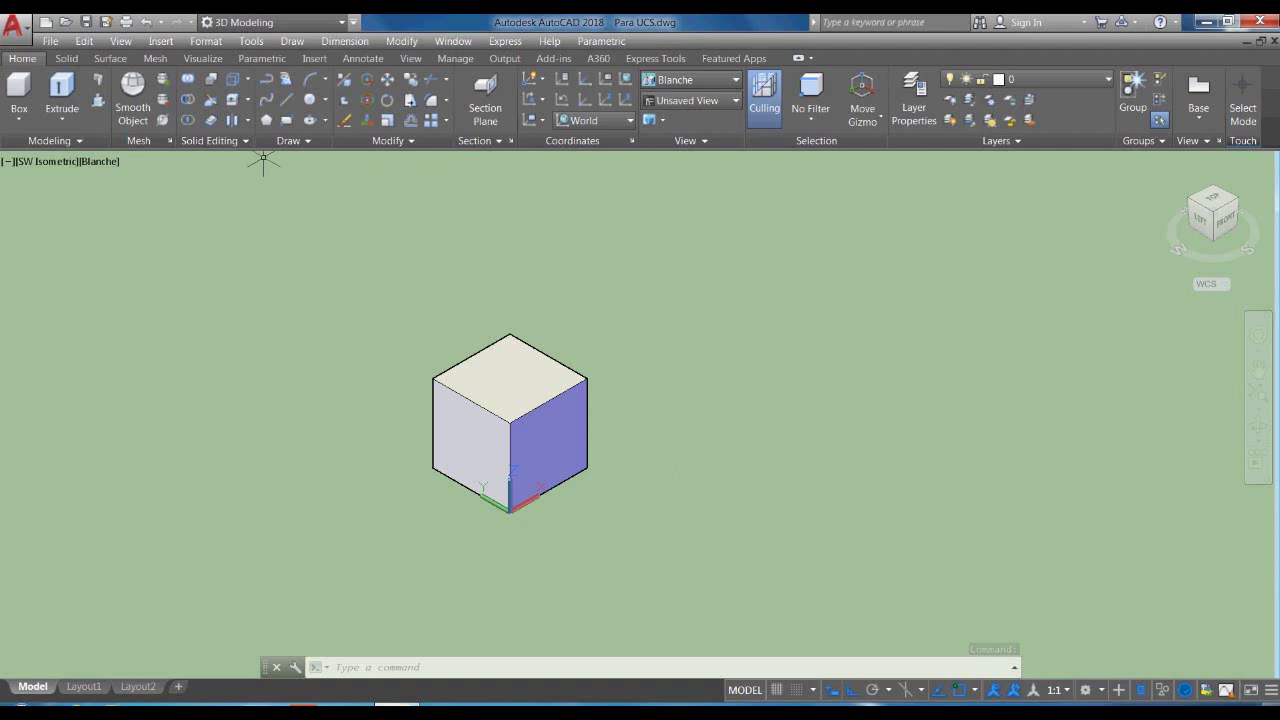
middle_click_drag(611, 494, 610, 518)
scroll(540, 550, "up", 2)
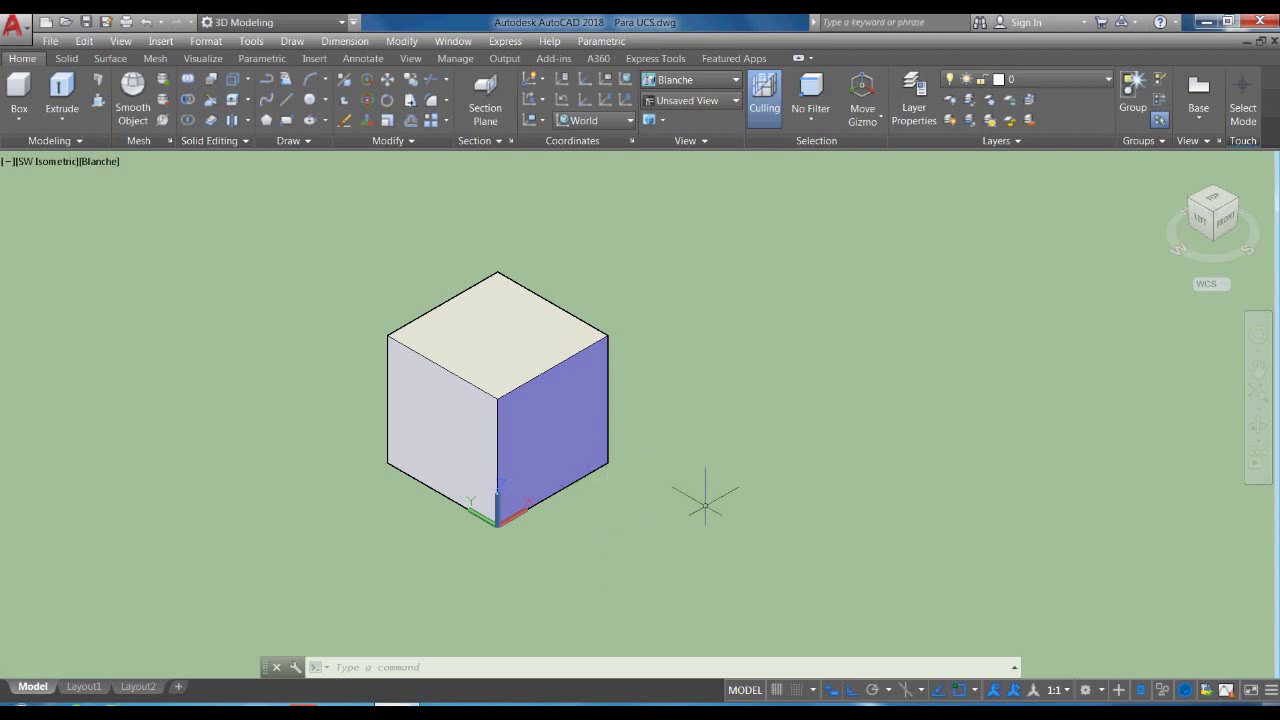
type("ucs")
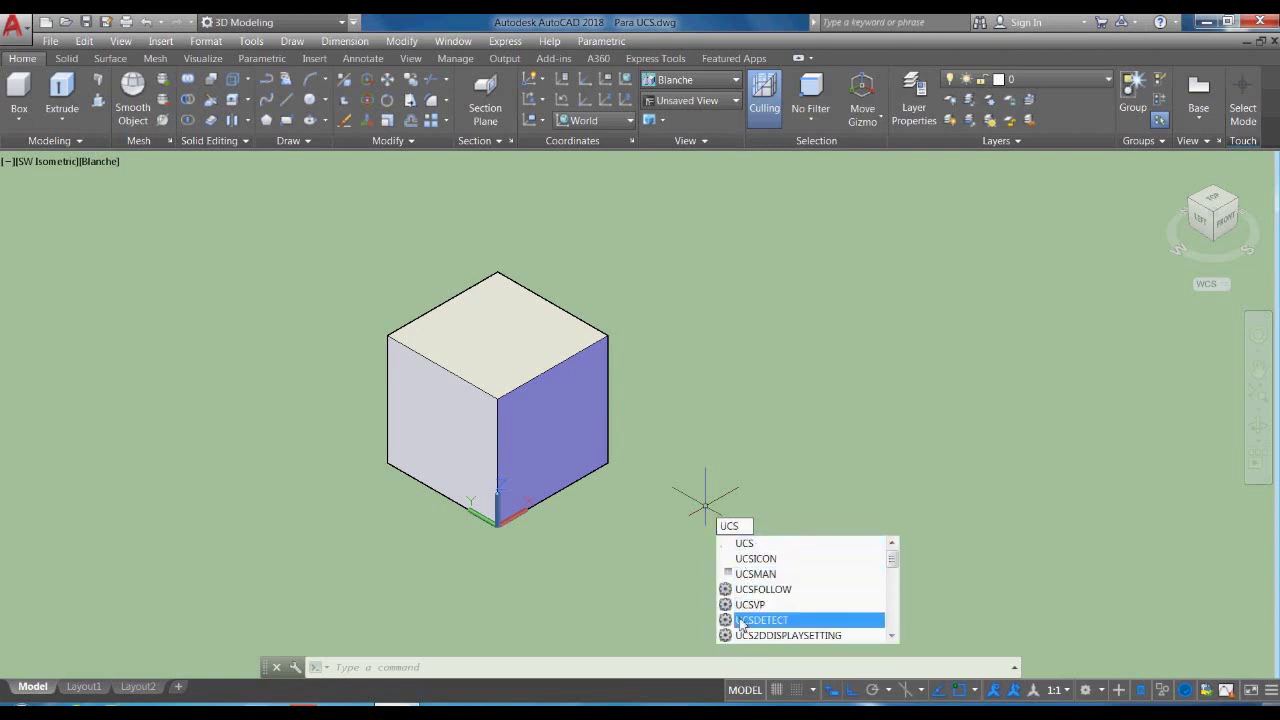
- Reset the UCS to World and recentre the cube in the view
left_click(750, 545)
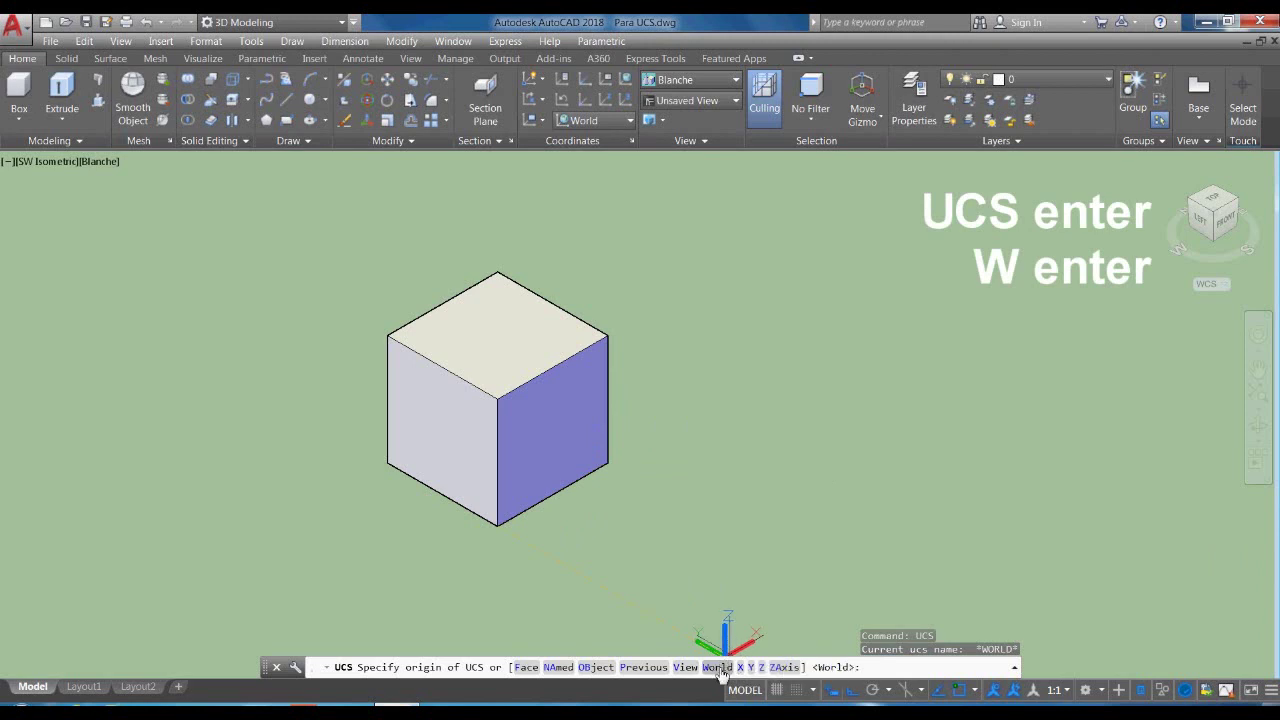
left_click(718, 668)
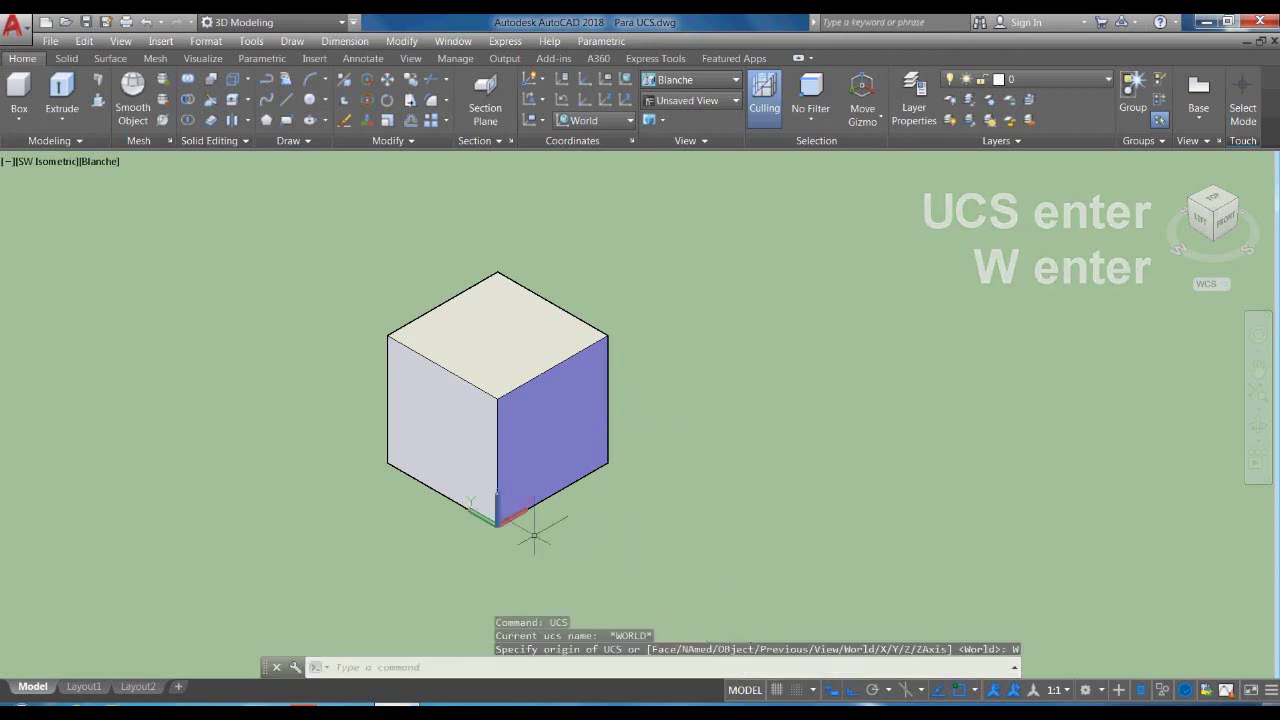
scroll(511, 507, "up", 3)
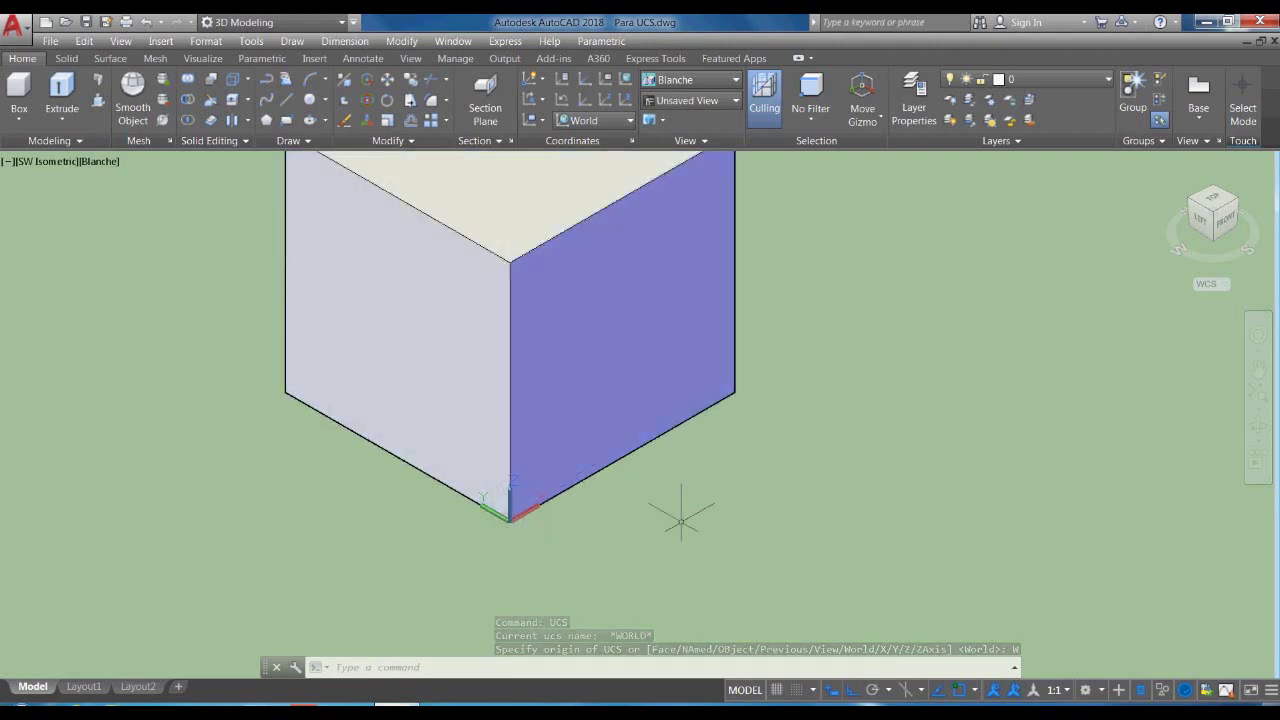
scroll(643, 517, "down", 2)
middle_click_drag(803, 517, 709, 520)
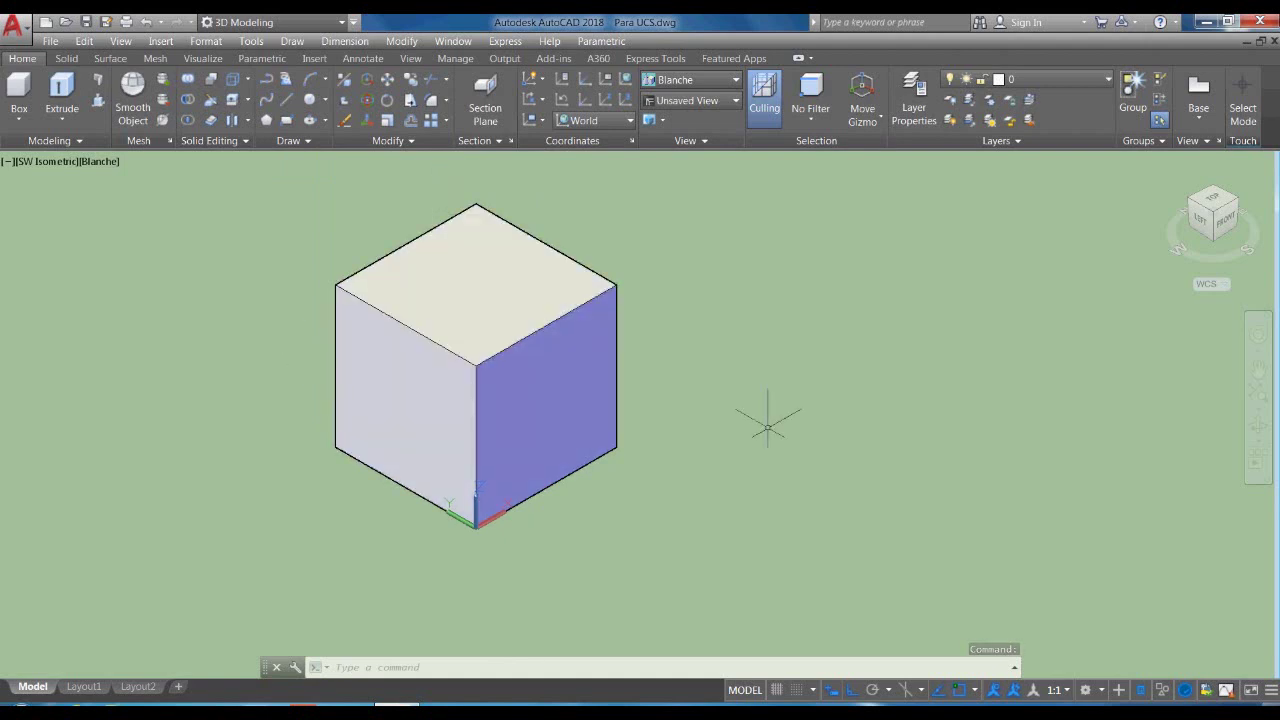
- Align the UCS to the cube's left face with the Face option and accept it
type("uc")
key("Return")
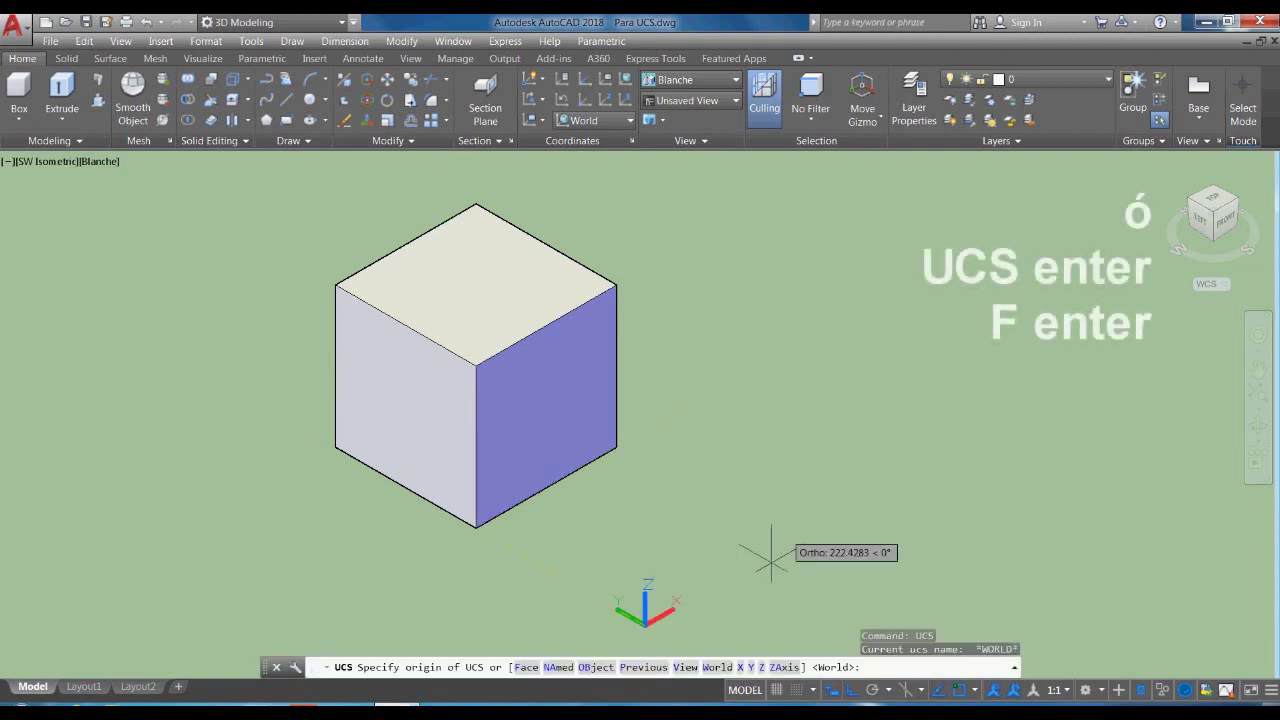
left_click(527, 667)
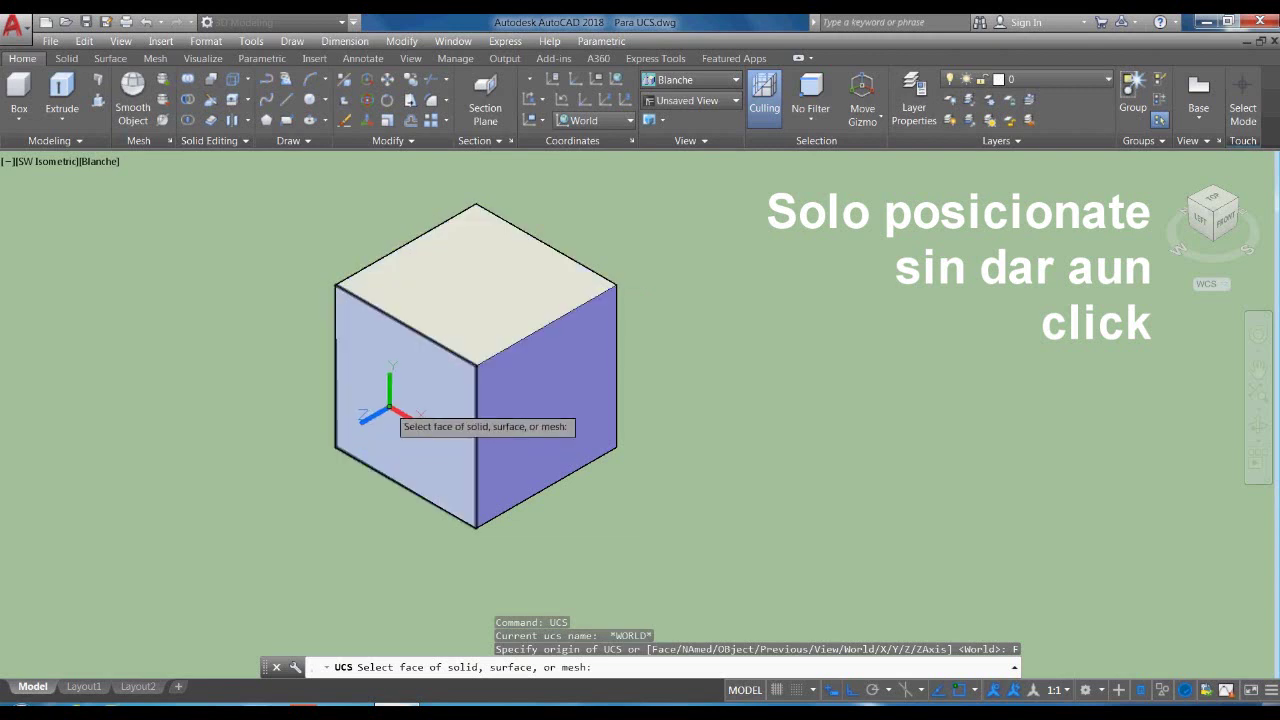
left_click(390, 402)
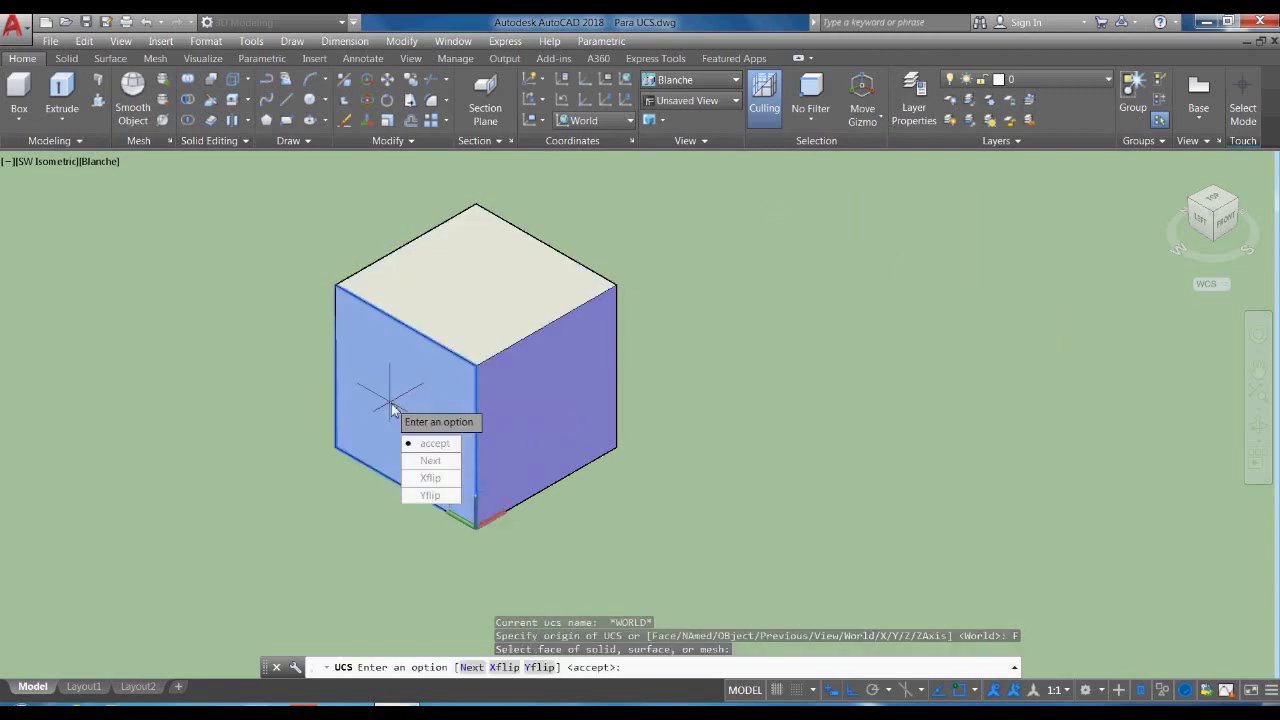
left_click(435, 445)
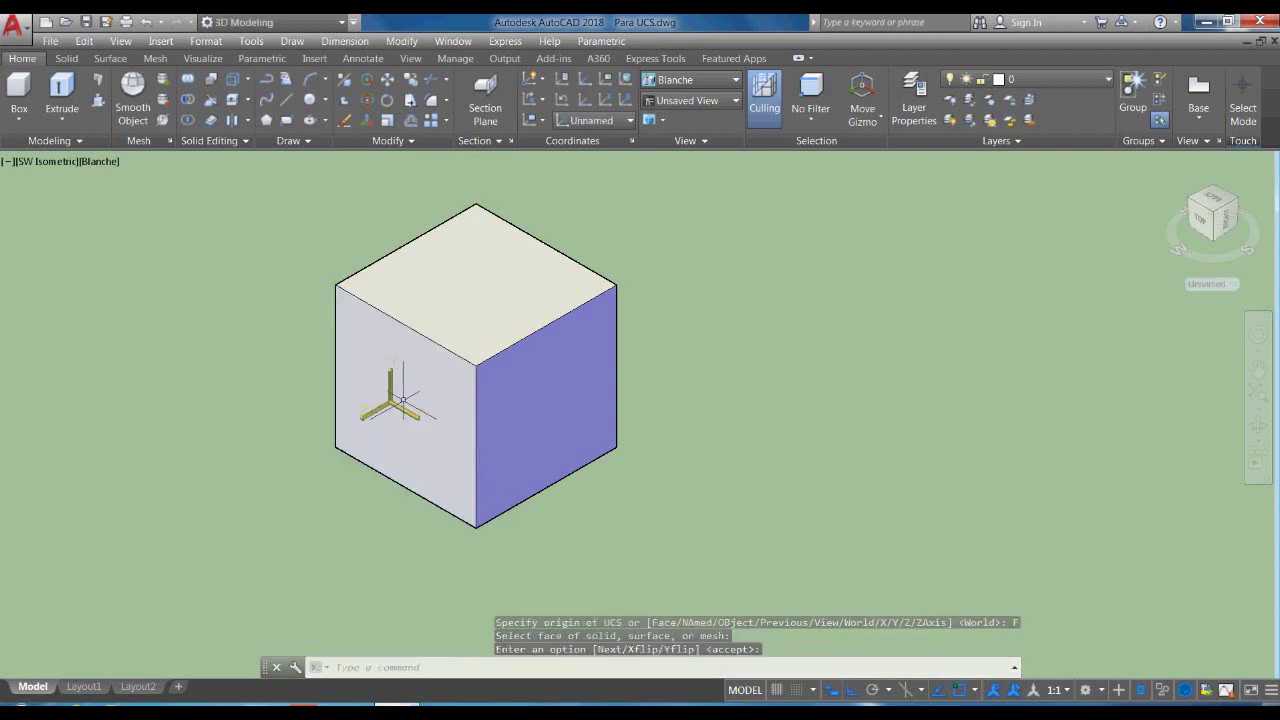
middle_click_drag(426, 522, 631, 526)
key("Return")
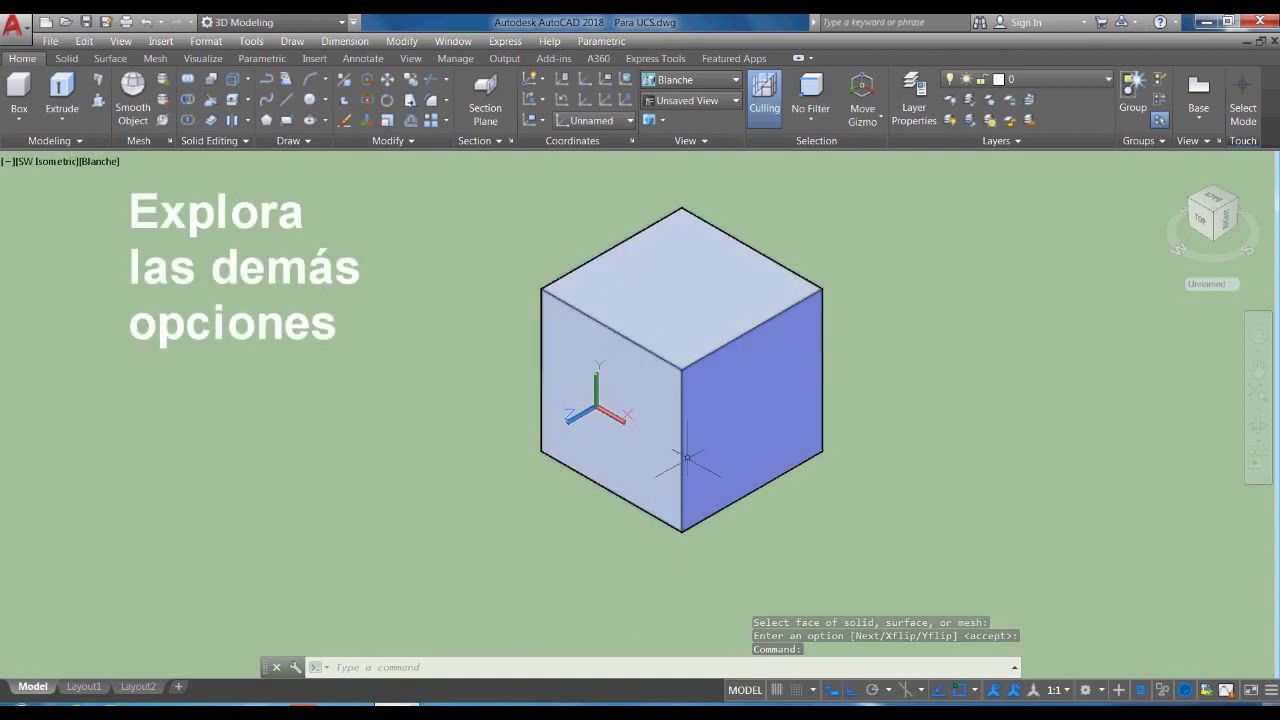
middle_click_drag(696, 479, 631, 493)
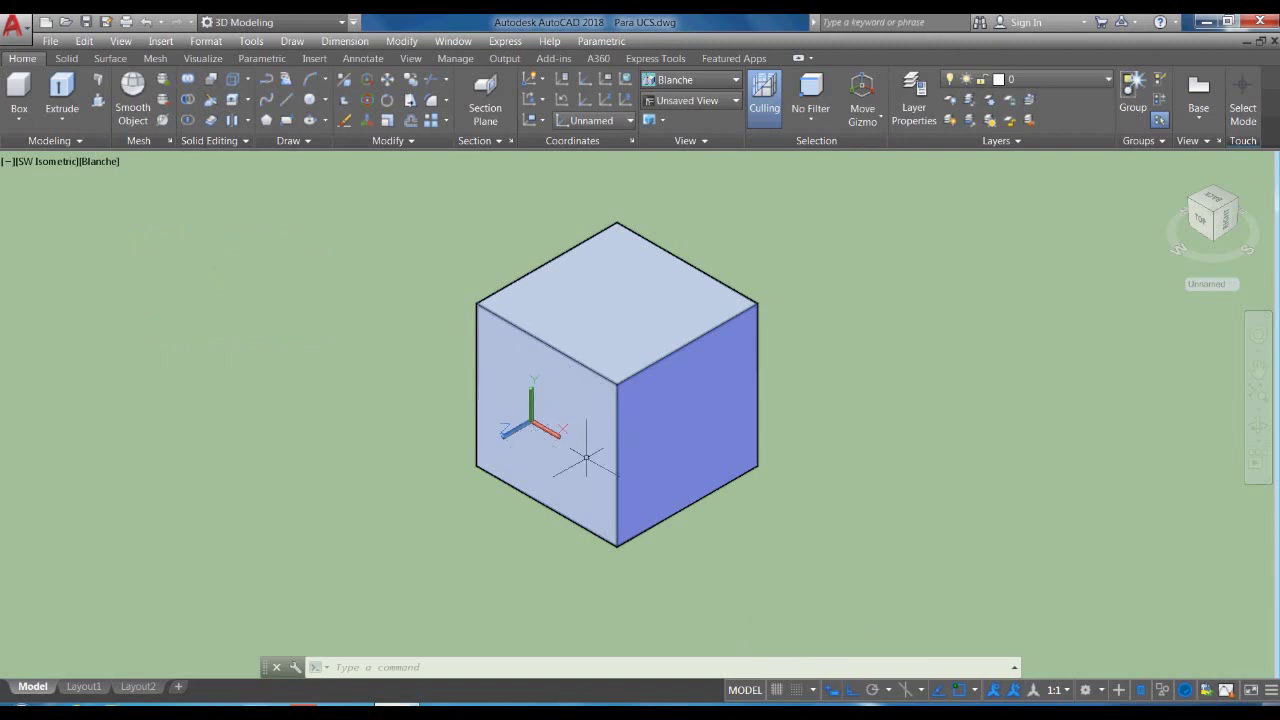
middle_click_drag(596, 476, 689, 466)
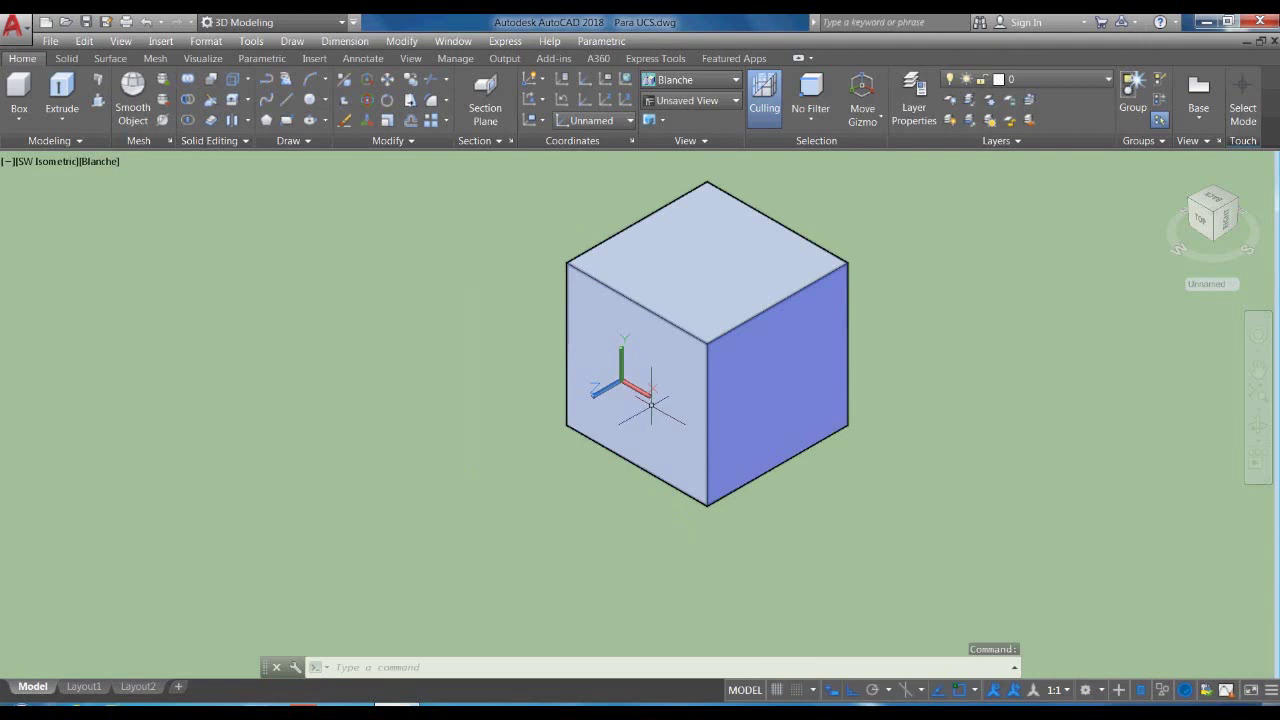
- Draw a rectangle in the upper corner of the cube's left face
type("R")
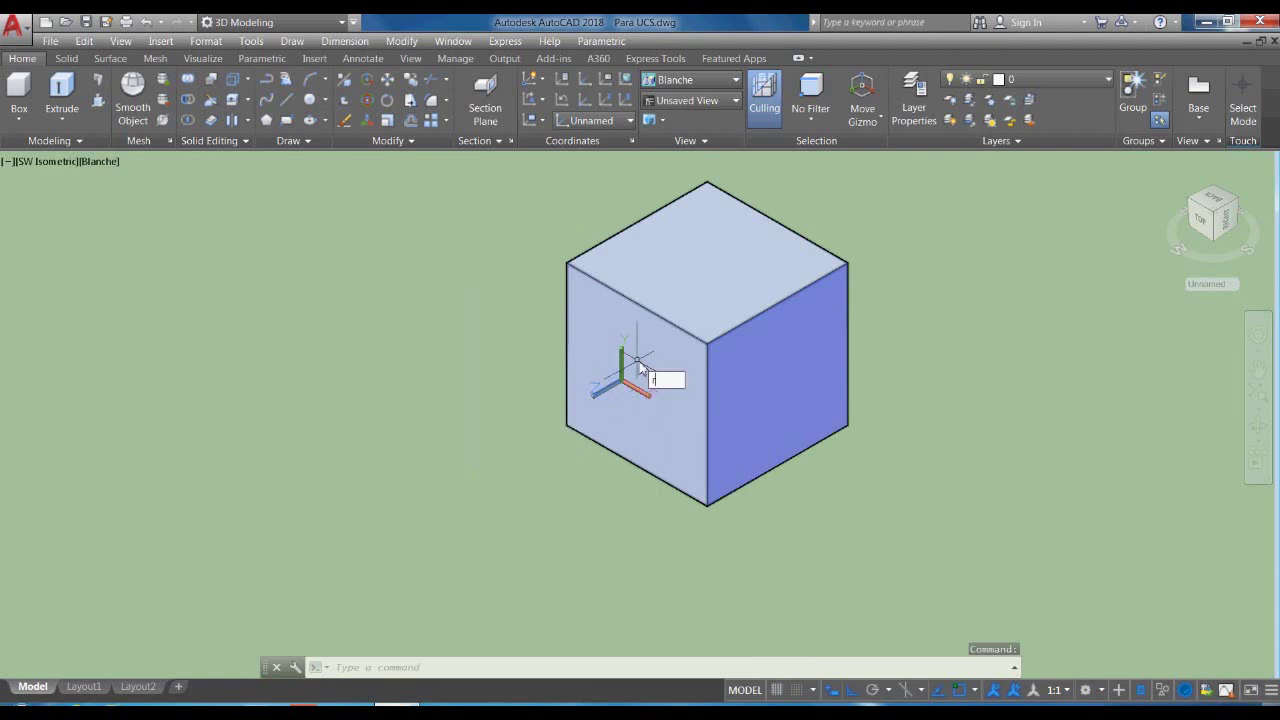
left_click(705, 412)
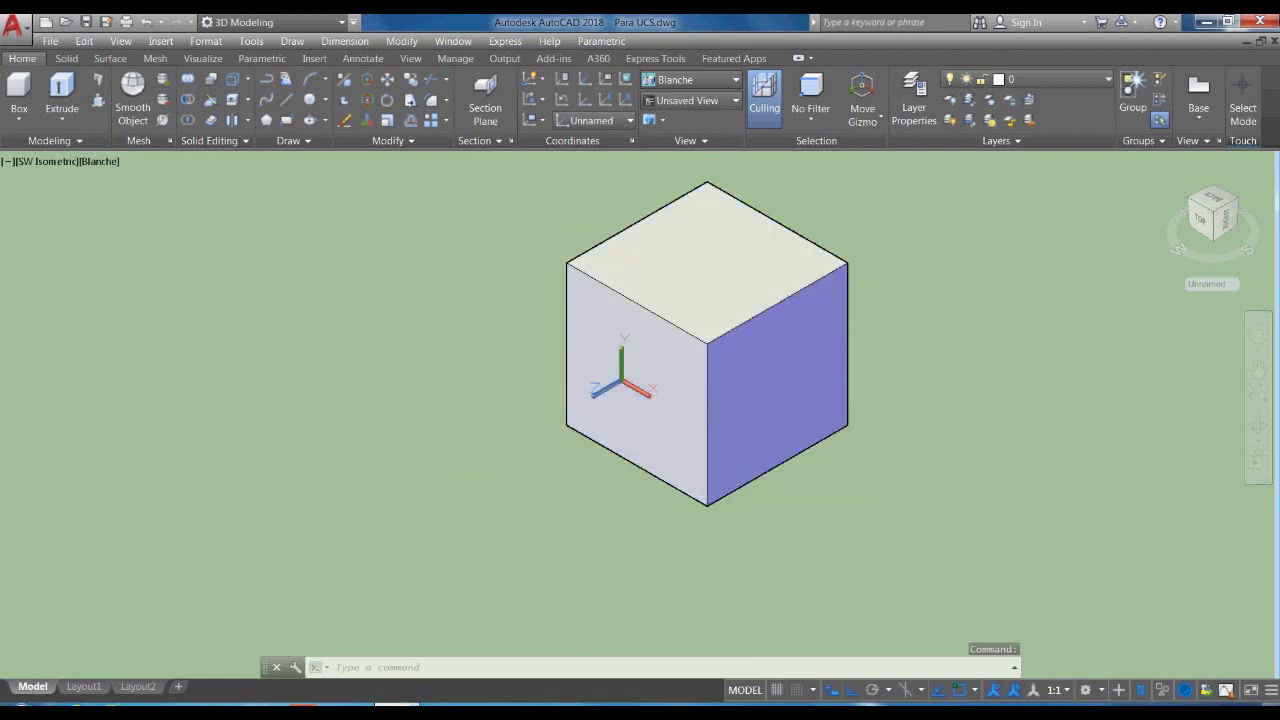
left_click(590, 382)
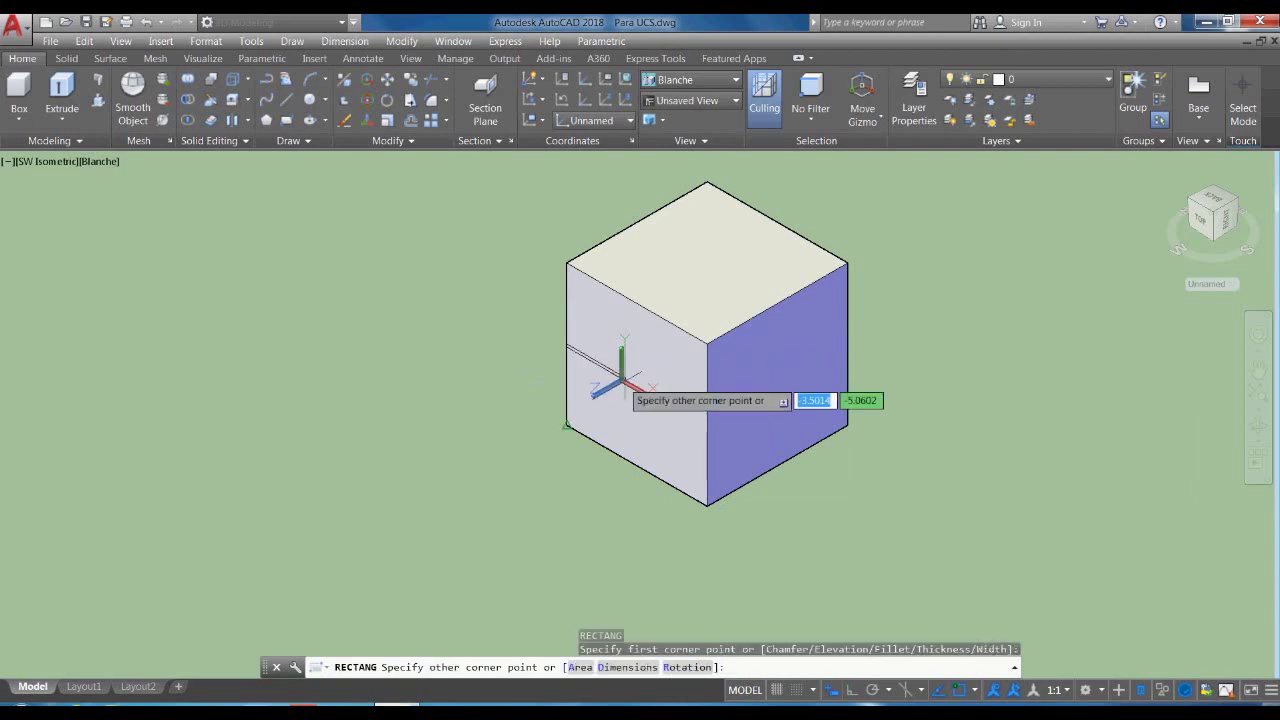
left_click(640, 302)
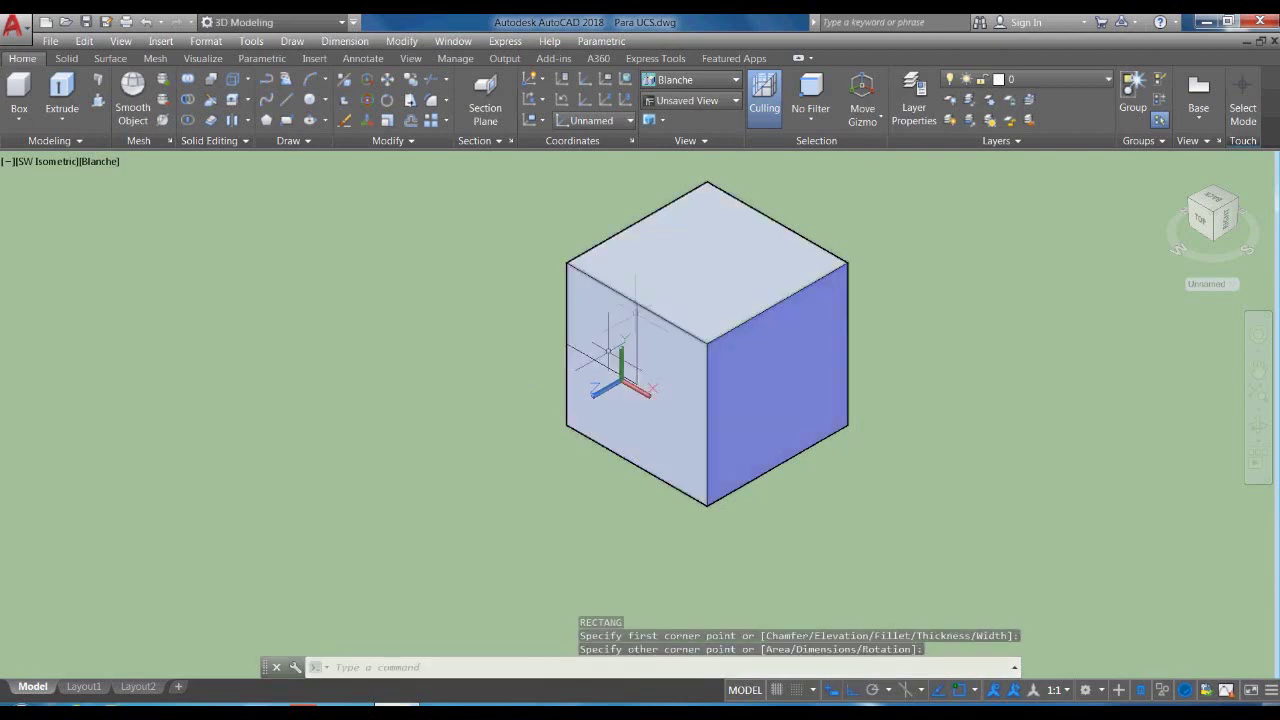
scroll(606, 352, "up", 3)
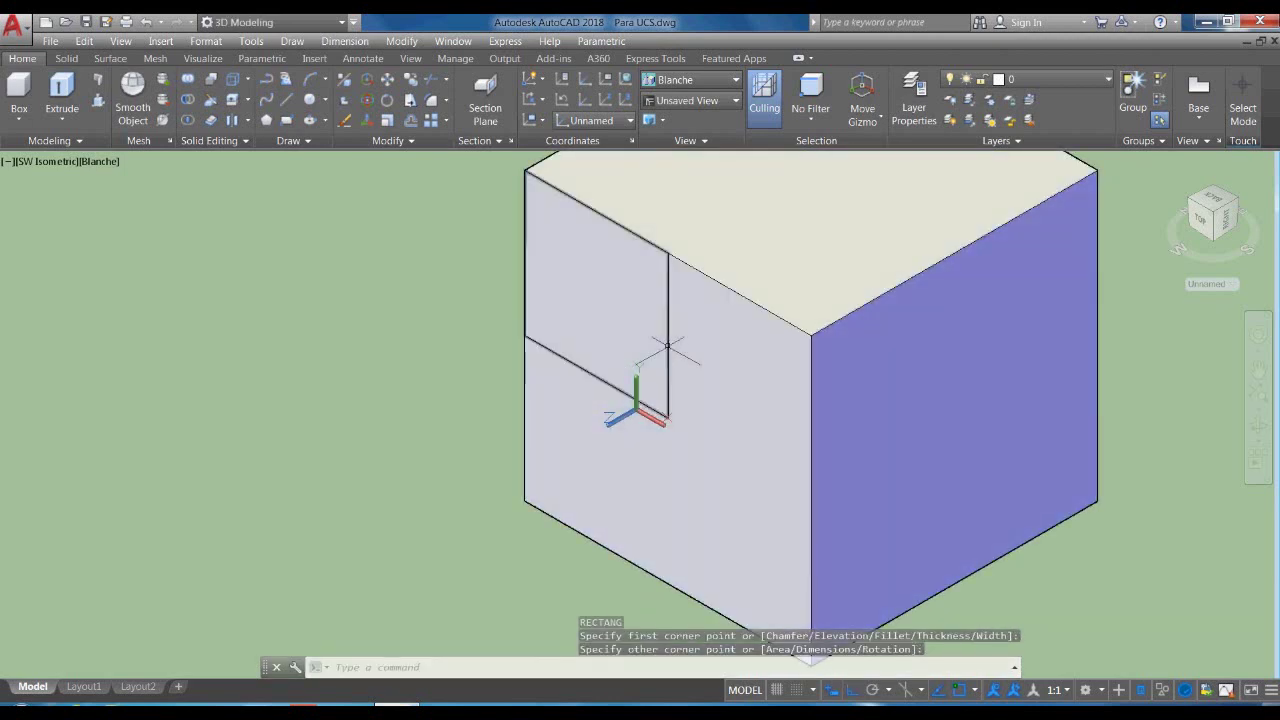
scroll(578, 380, "down", 3)
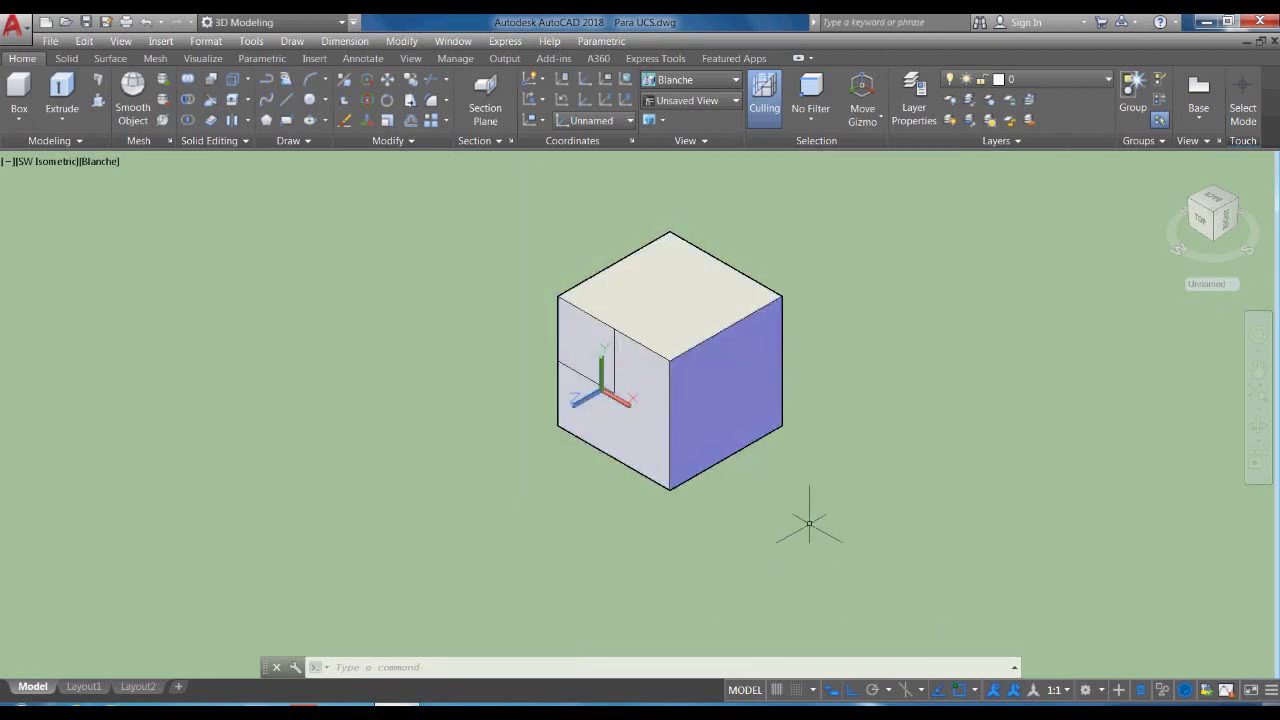
- Return the UCS to World
type("UCS")
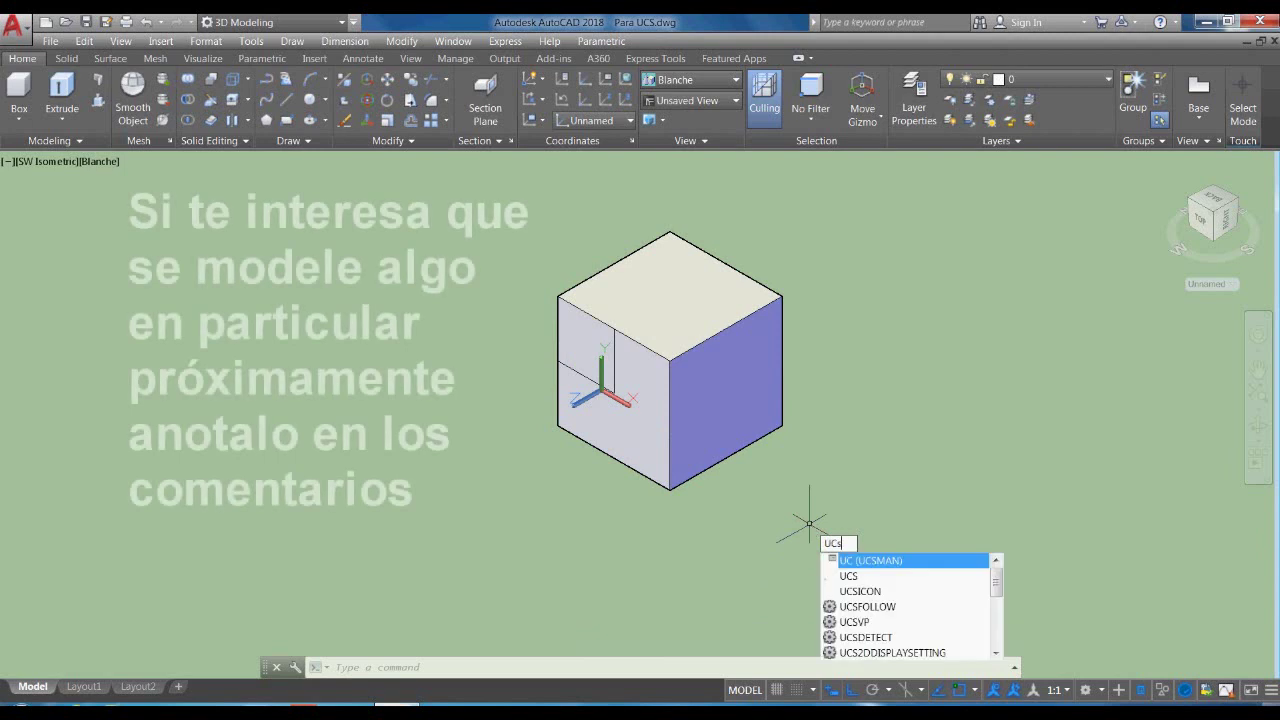
key("Return")
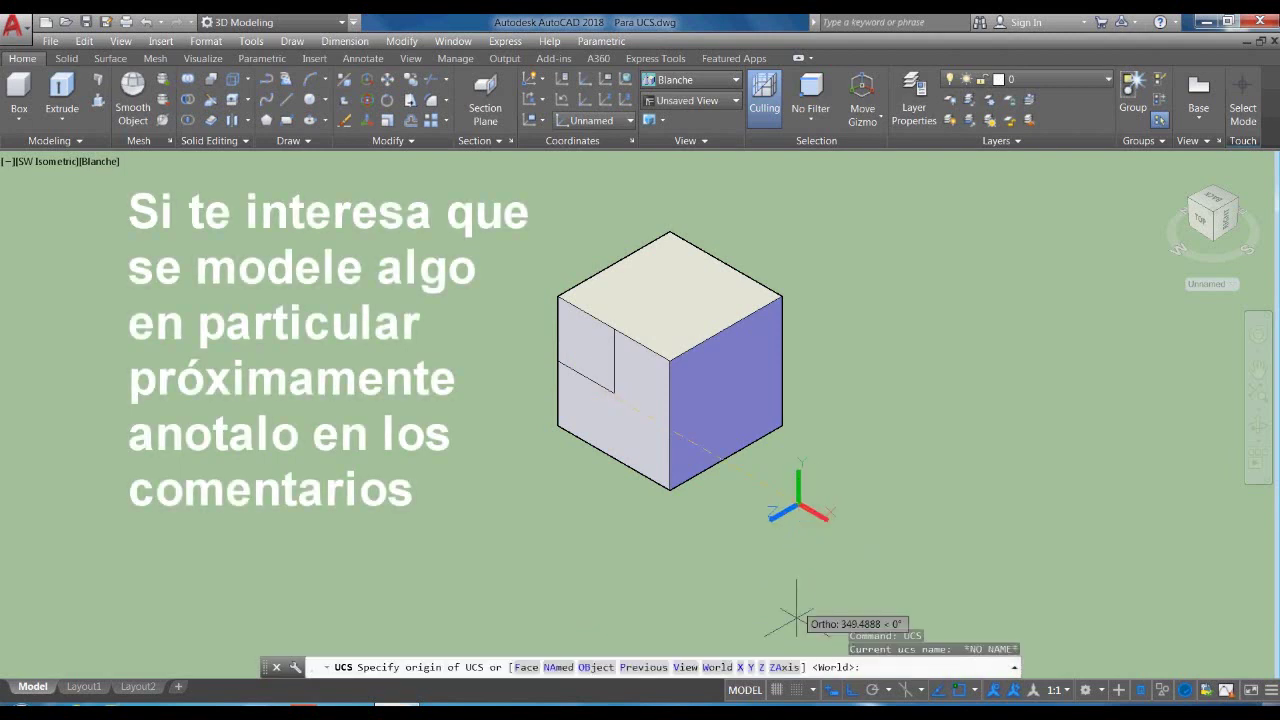
left_click(717, 667)
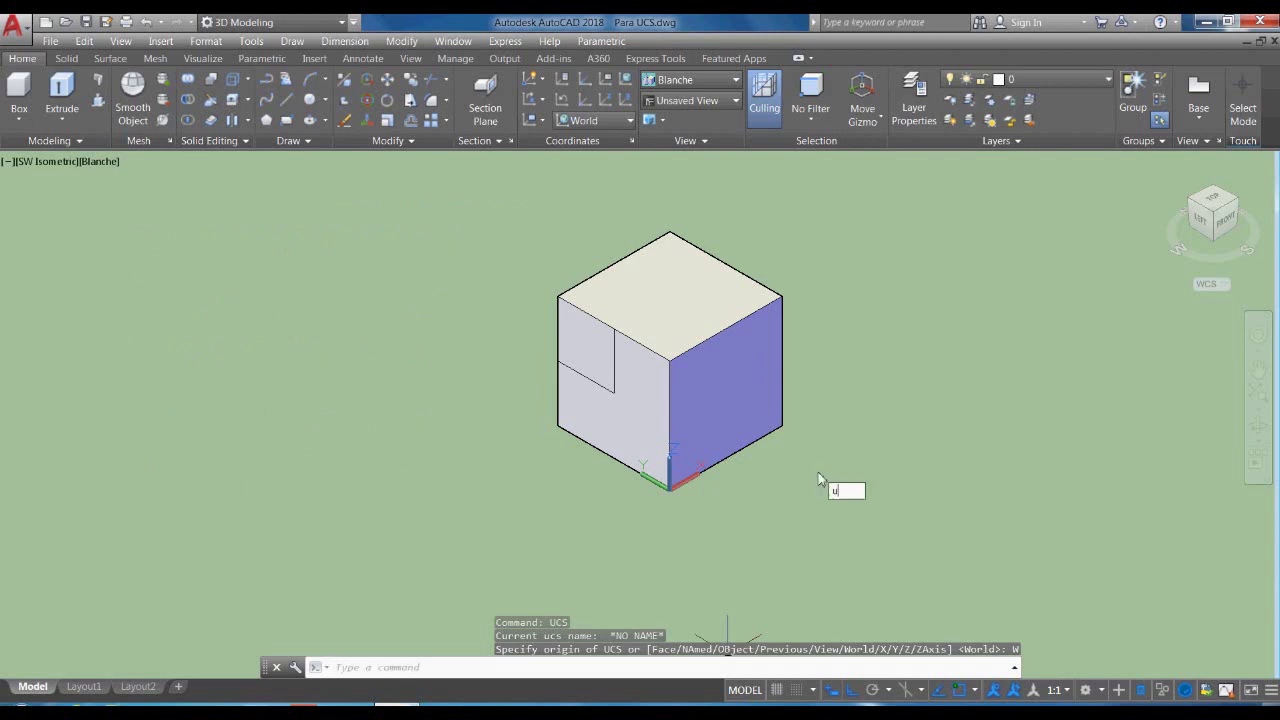
- Align the UCS to the cube's blue right face via the Face option and accept it
key("Return")
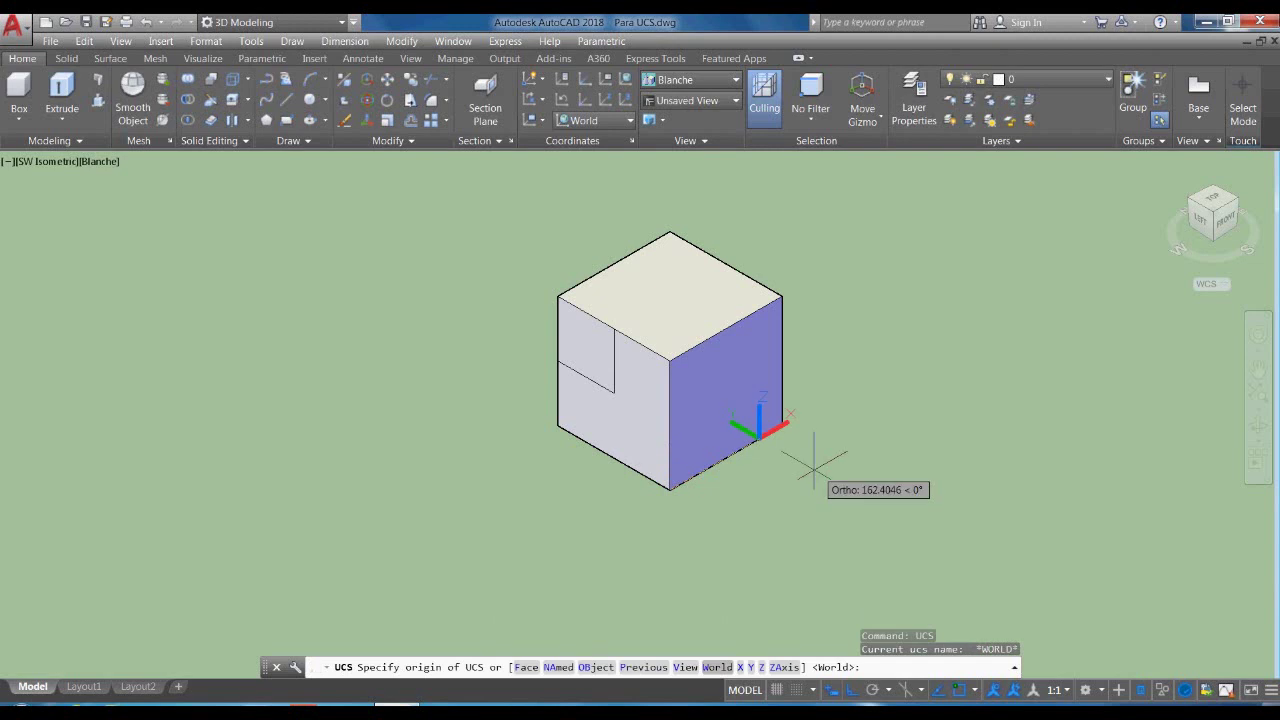
left_click(525, 668)
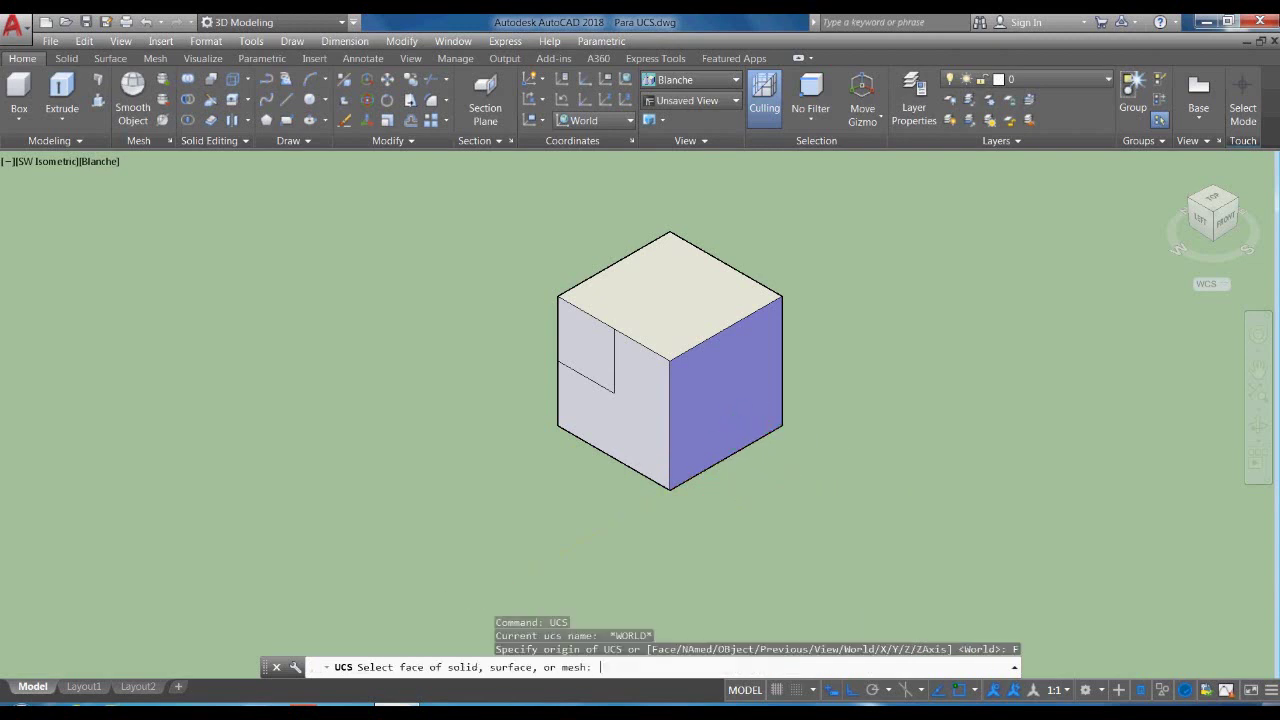
left_click(711, 379)
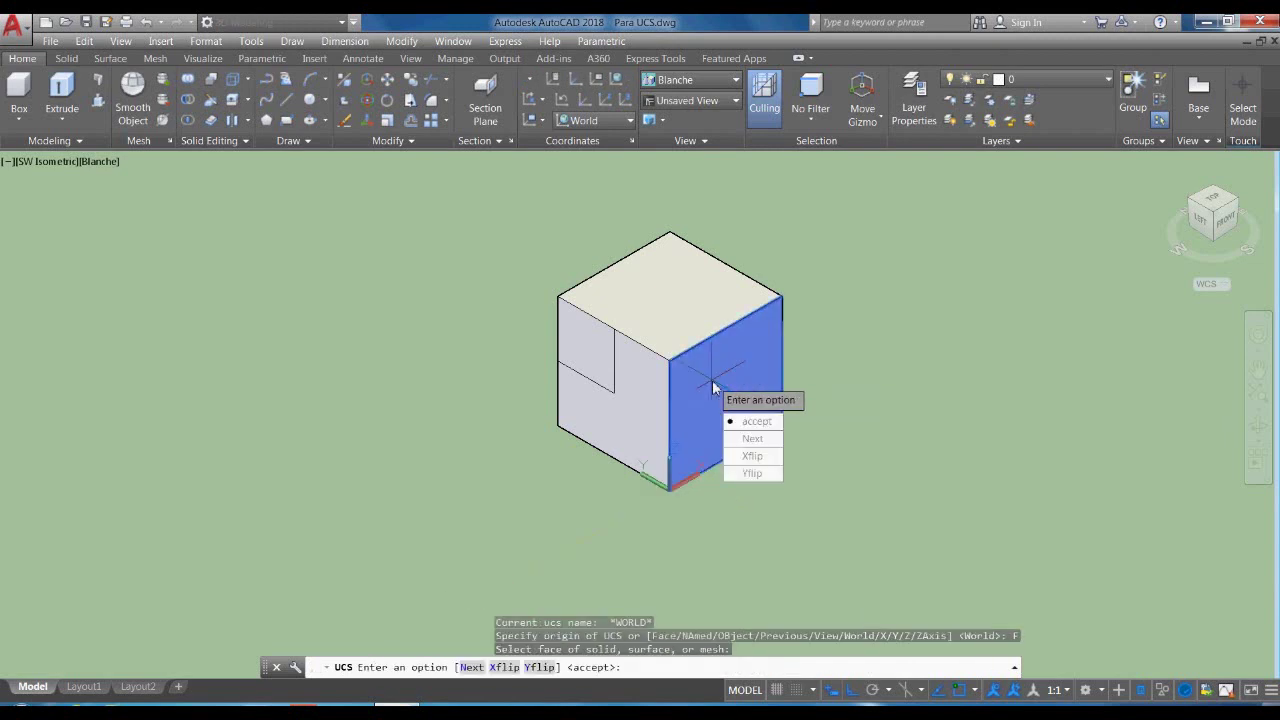
left_click(757, 424)
scroll(735, 422, "up", 3)
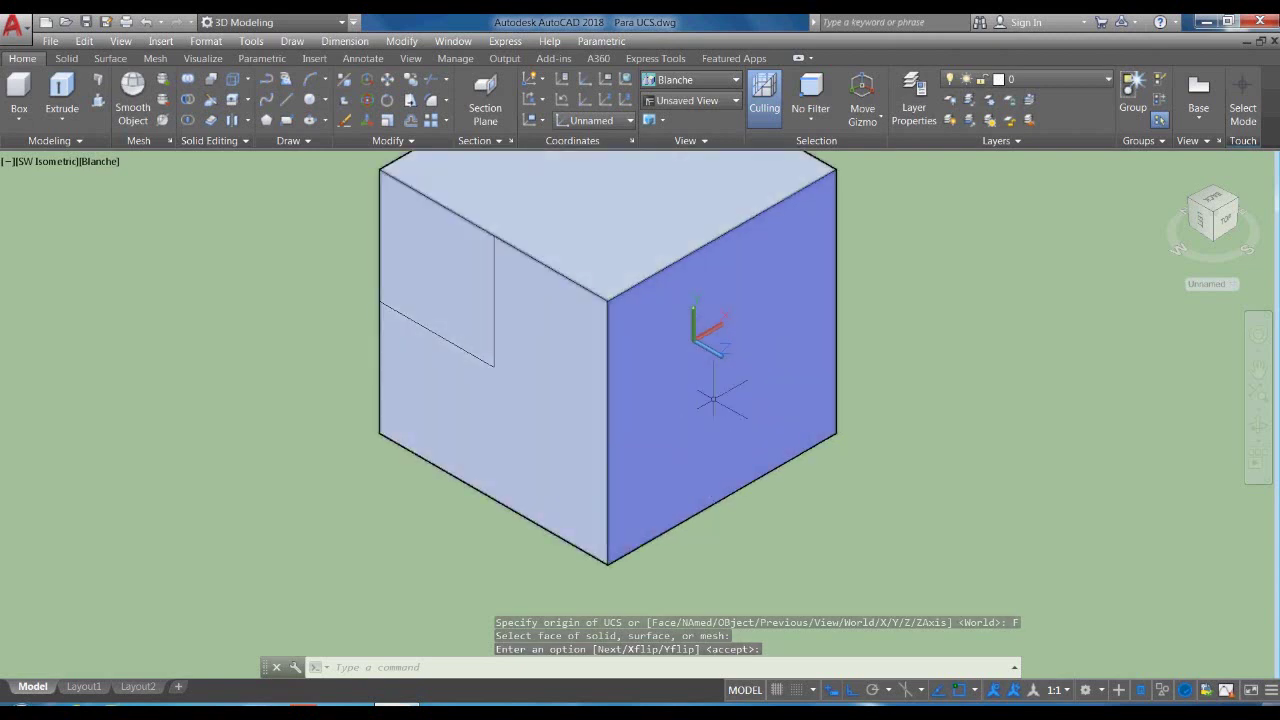
- Start a rectangle with RE and place its first corner on the right face
type("RE")
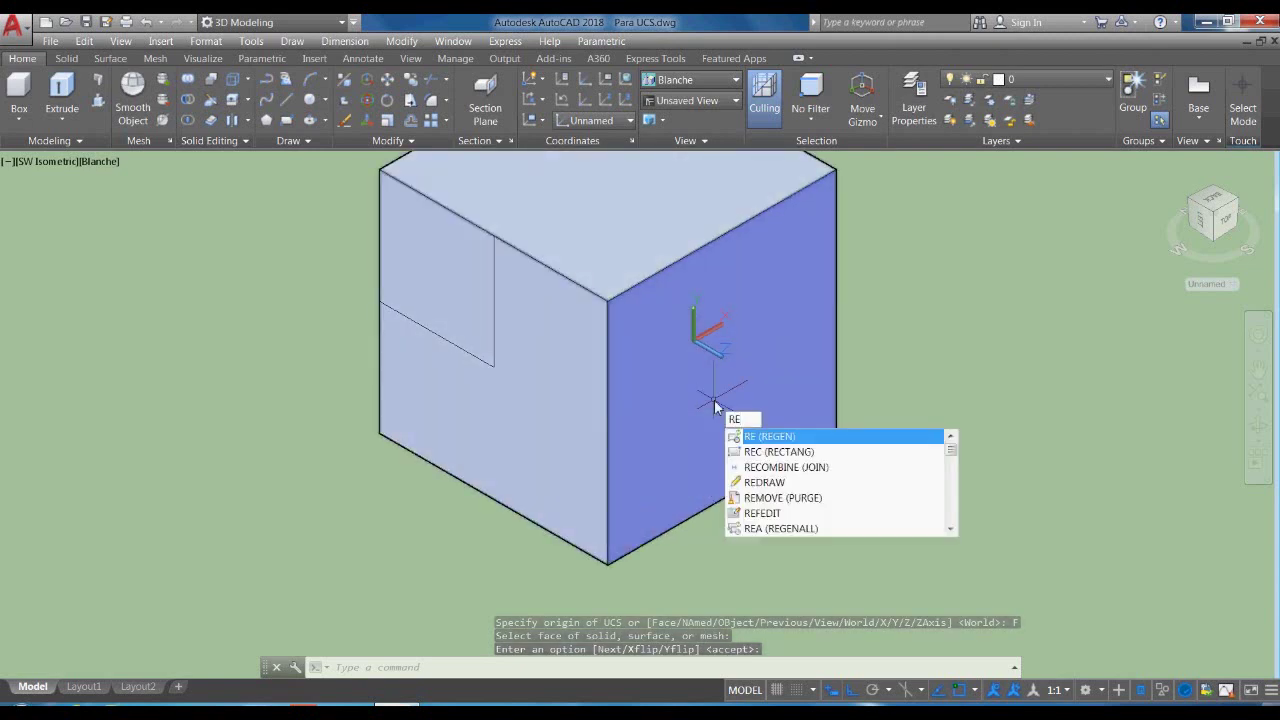
left_click(779, 451)
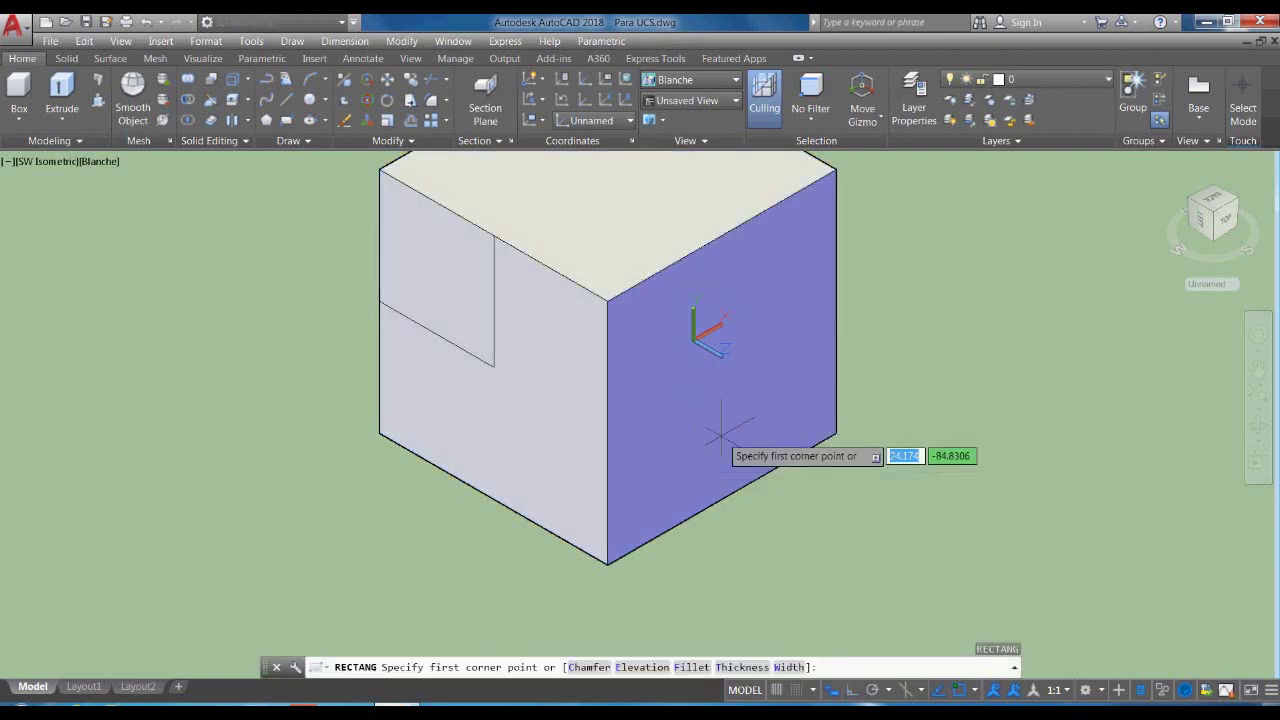
left_click(686, 450)
- Set the rectangle's opposite corner on the right face and view the whole cube
left_click(800, 294)
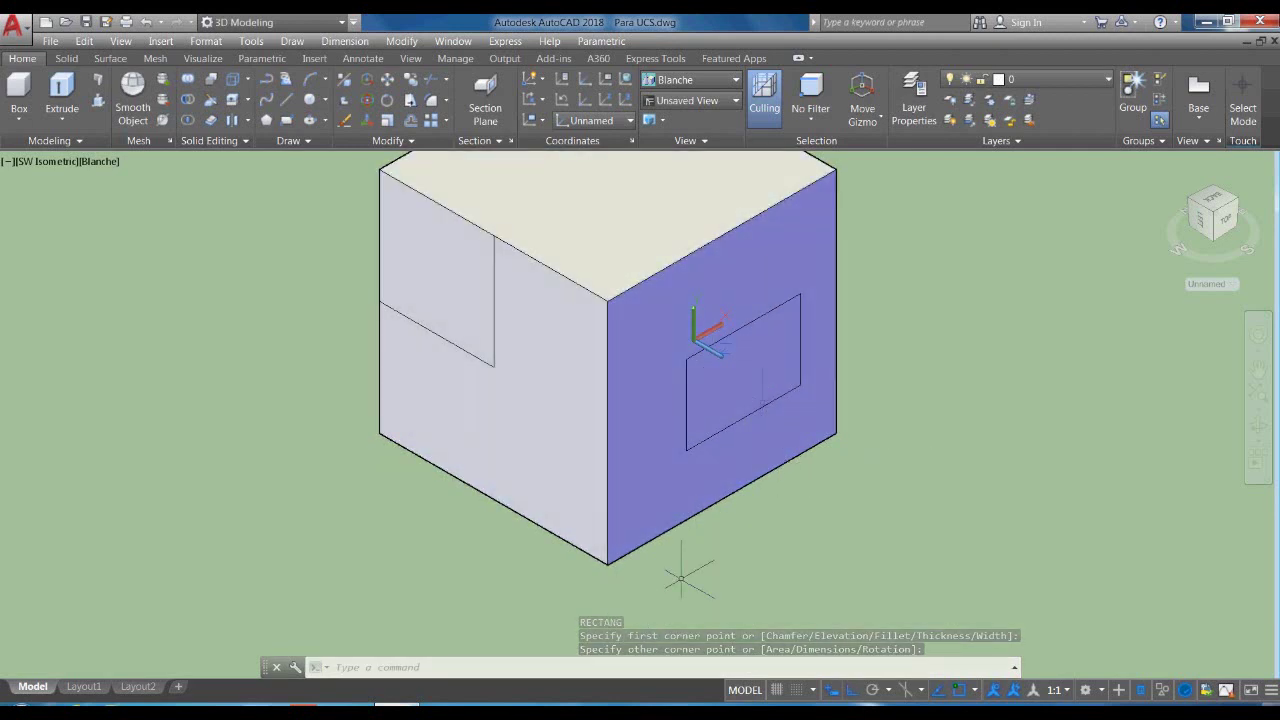
middle_click_drag(912, 548, 786, 563)
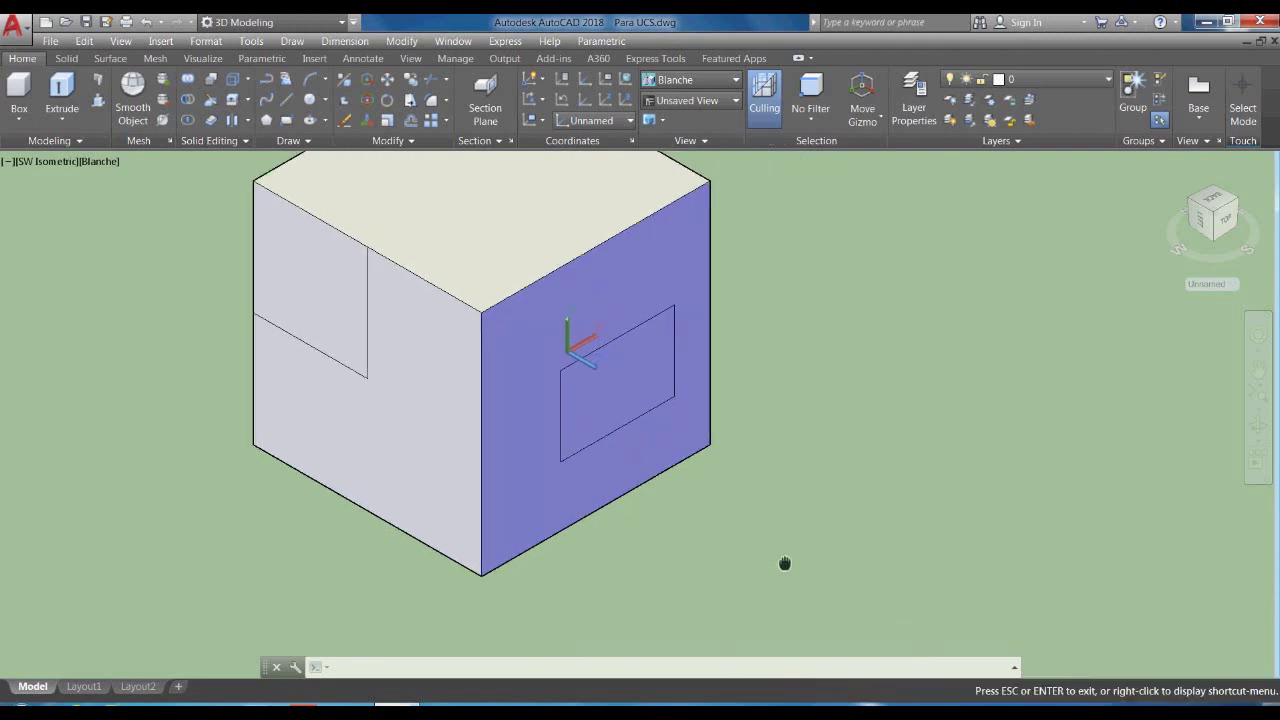
scroll(738, 540, "down", 1)
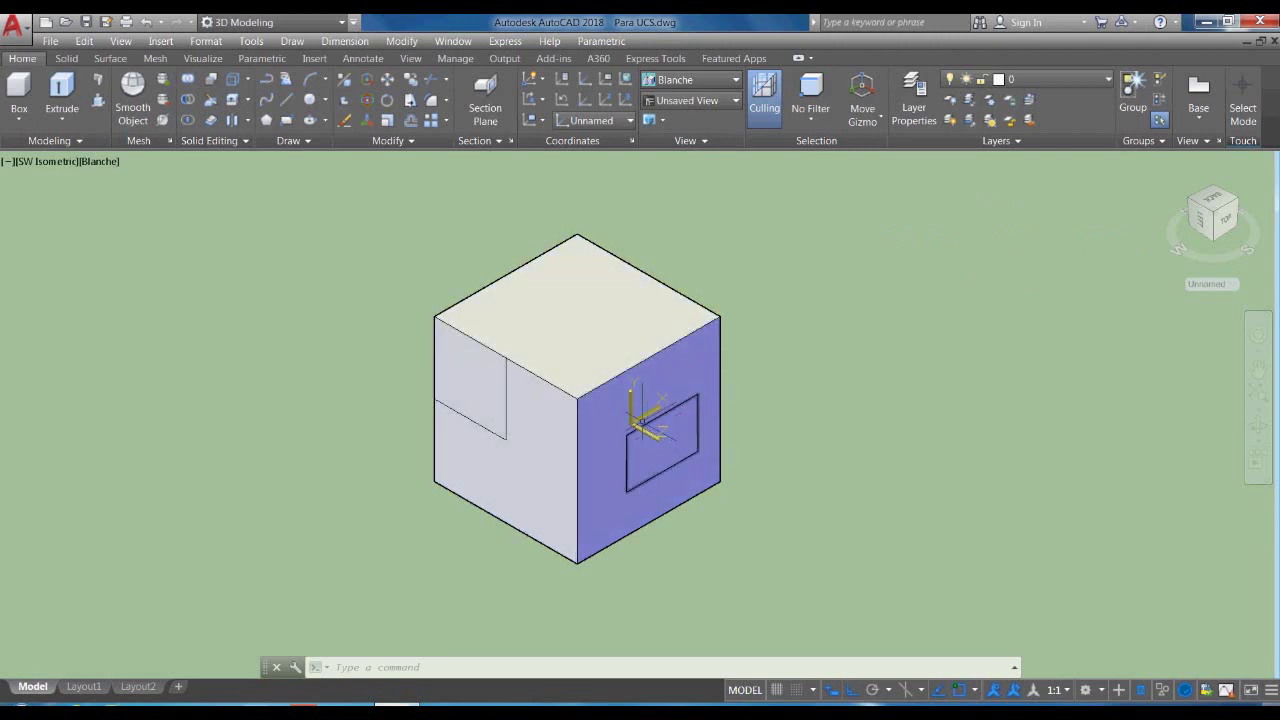
scroll(648, 391, "up", 2)
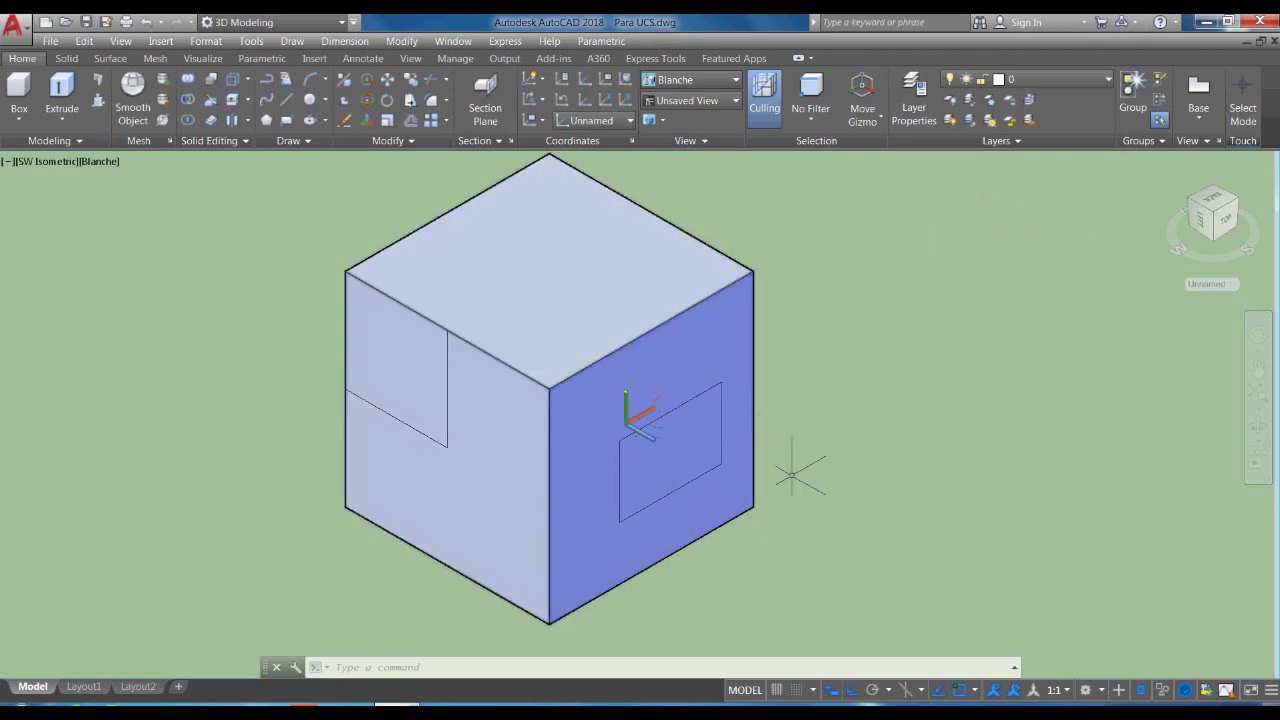
- Restore the World UCS with UCS and W, then pan to the cube's bottom corner
middle_click_drag(912, 488, 860, 392)
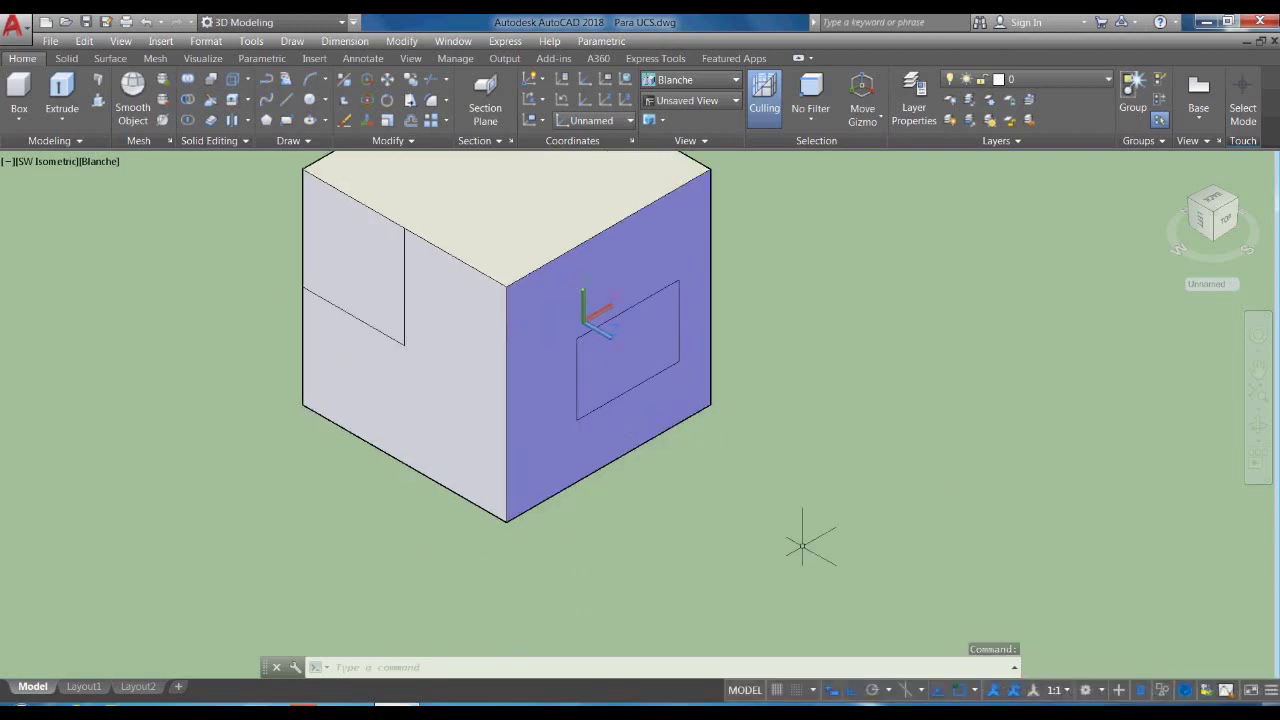
type("ucs")
key("Return")
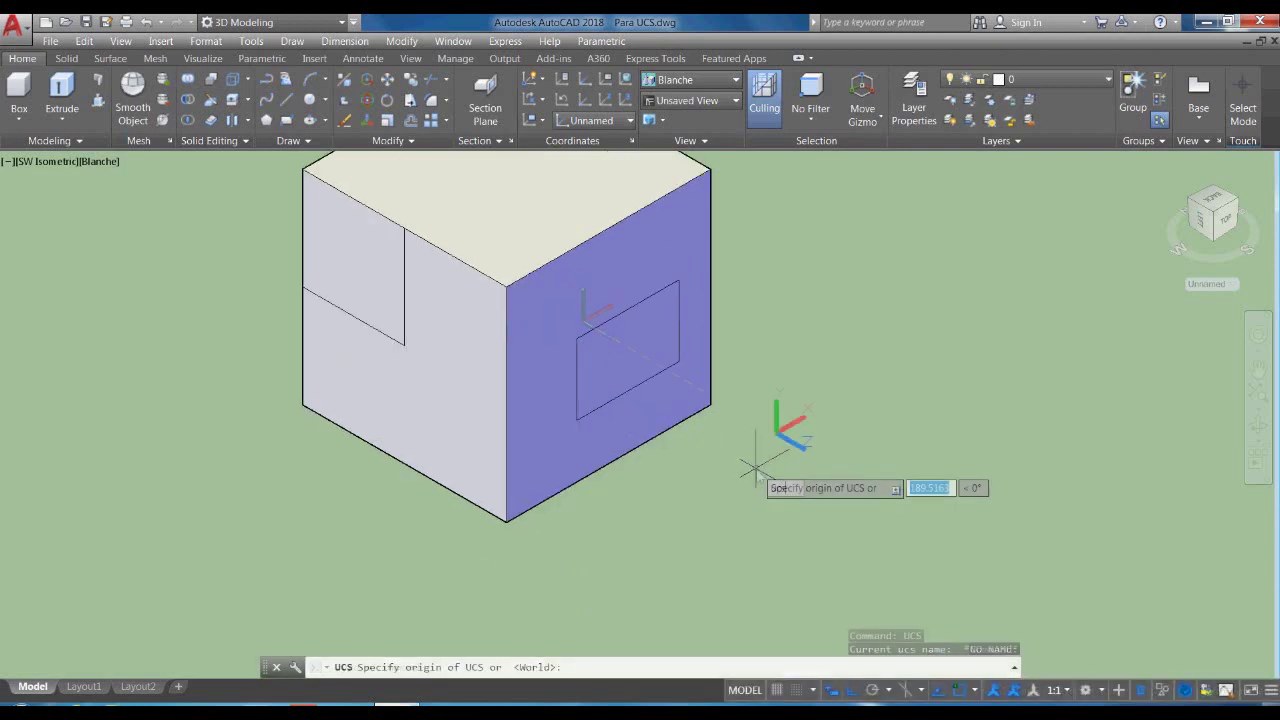
type("w")
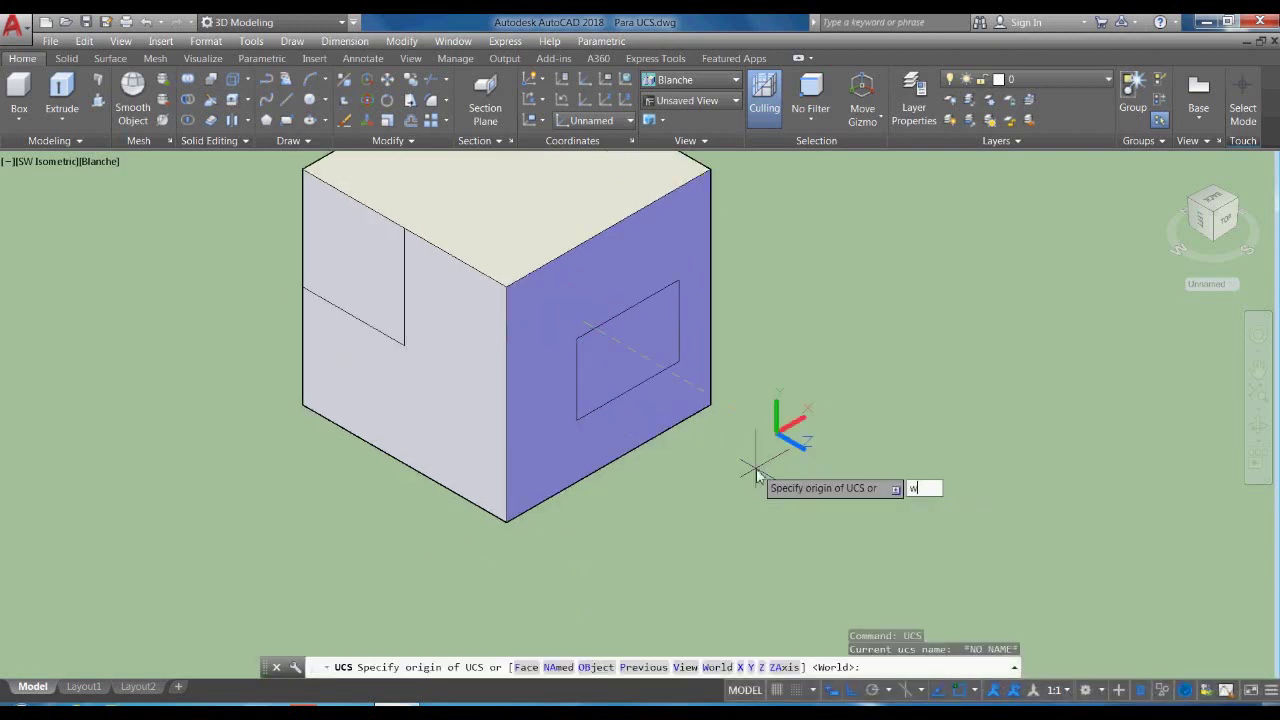
key("Return")
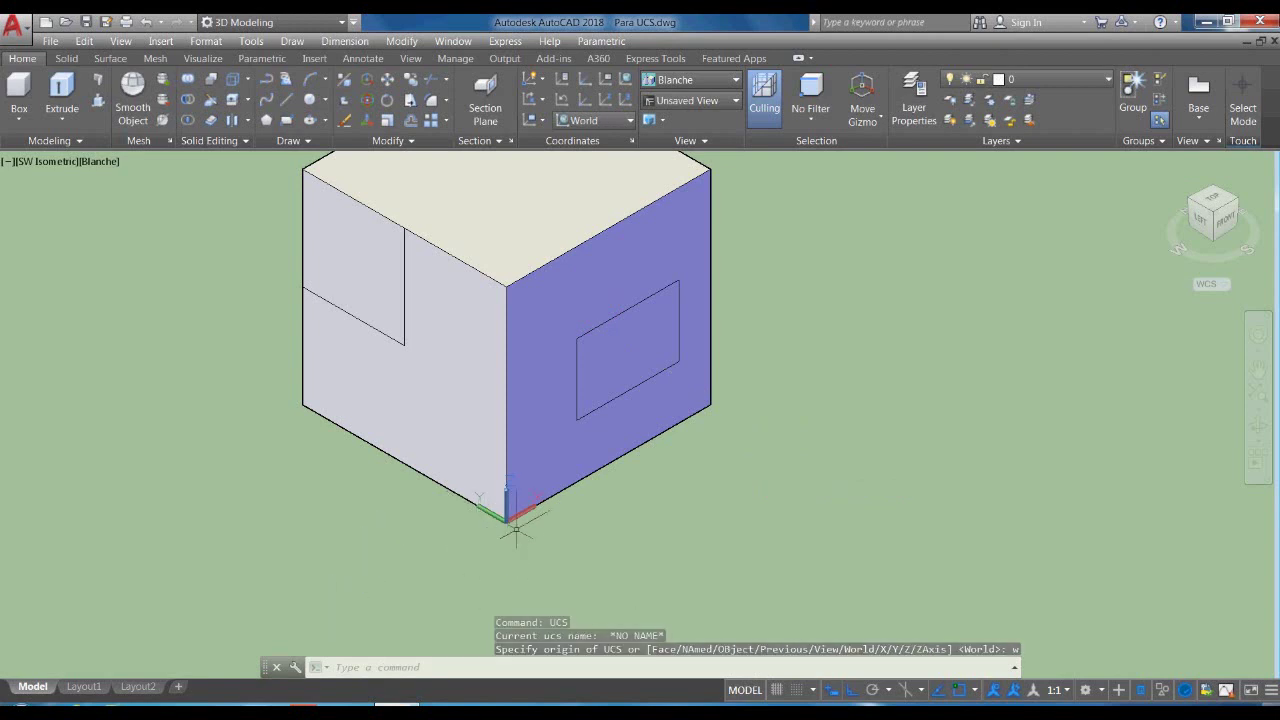
scroll(516, 550, "up", 2)
middle_click_drag(585, 535, 636, 573)
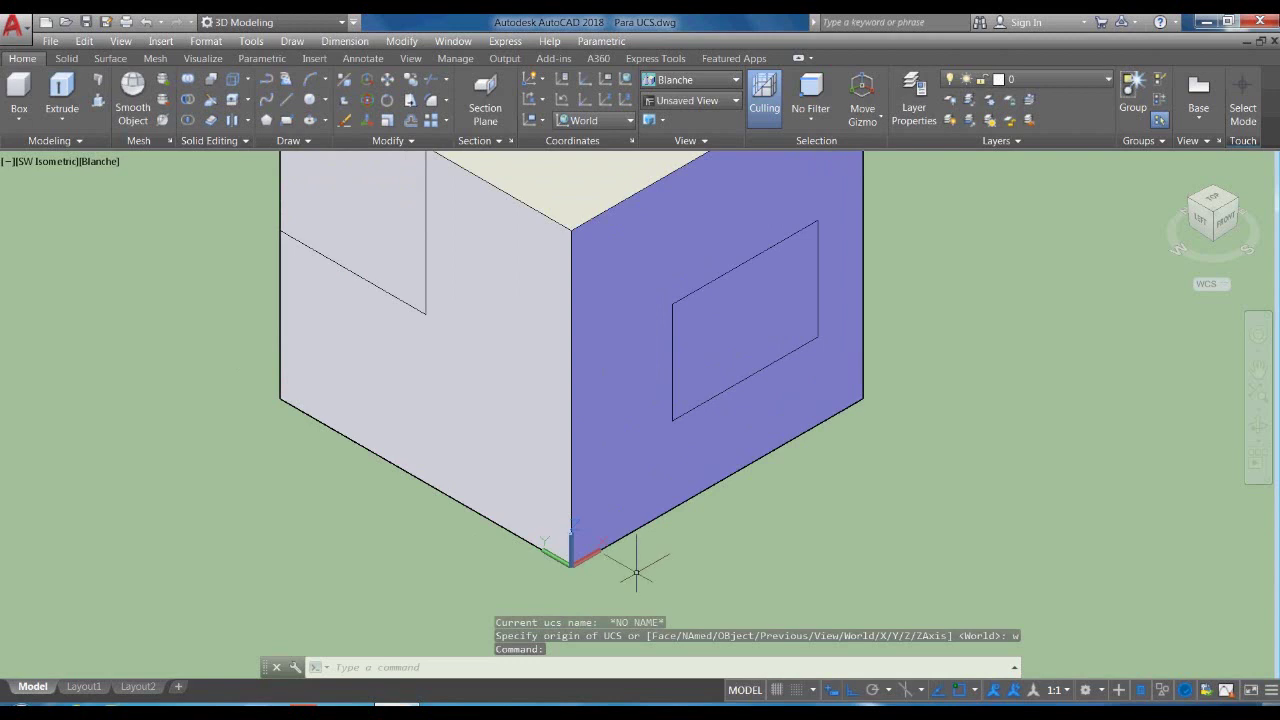
mouse_move(571, 552)
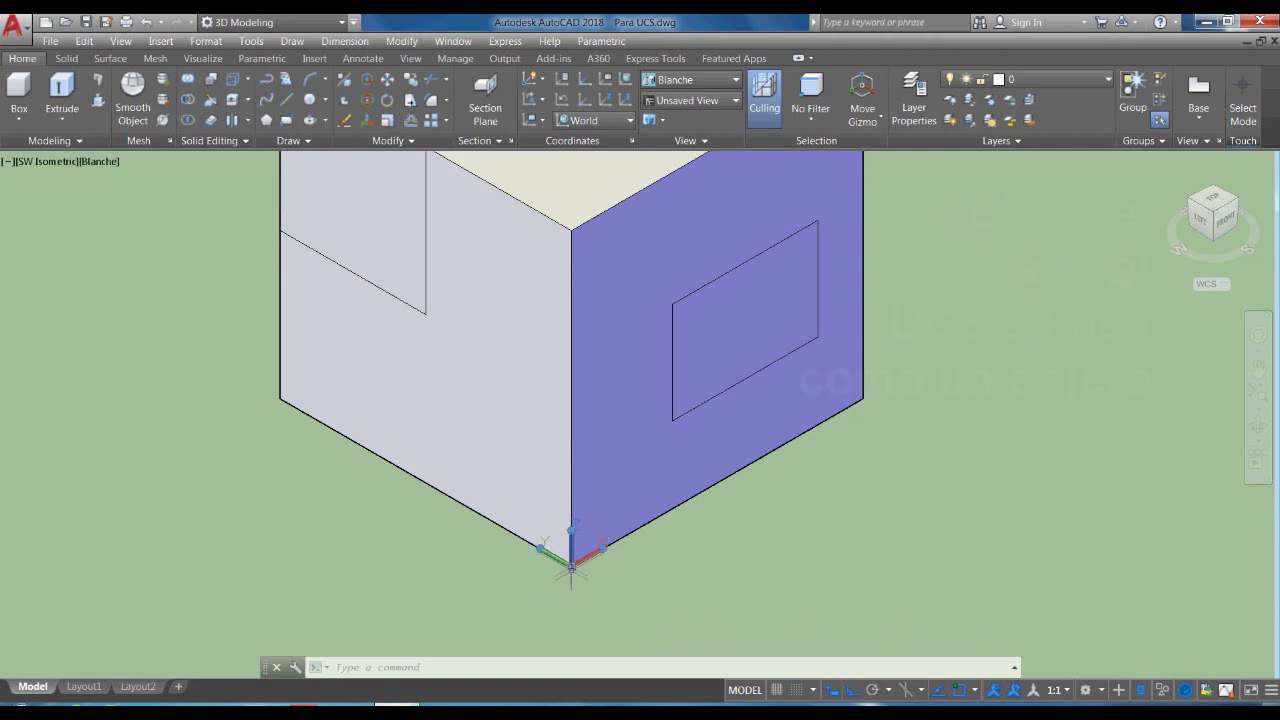
- Cancel an initial UCS move and reposition the view to show the cube's top face
left_click(572, 568)
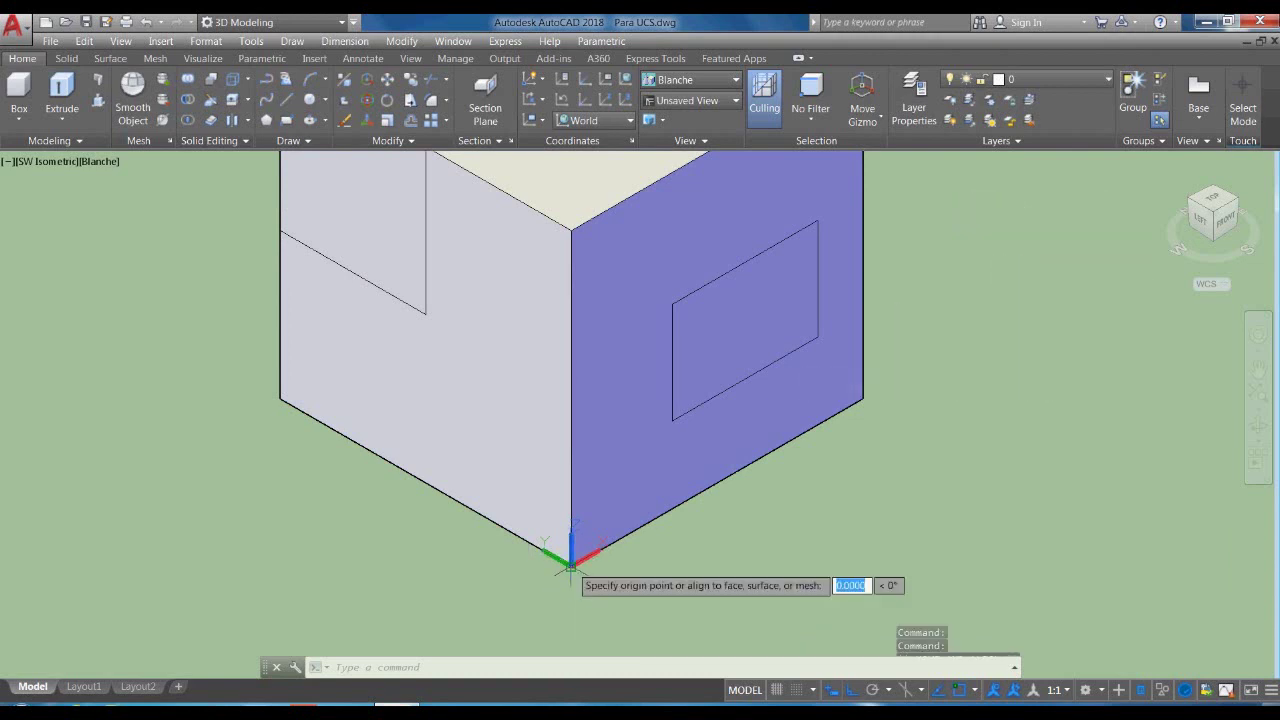
scroll(572, 580, "down", 4)
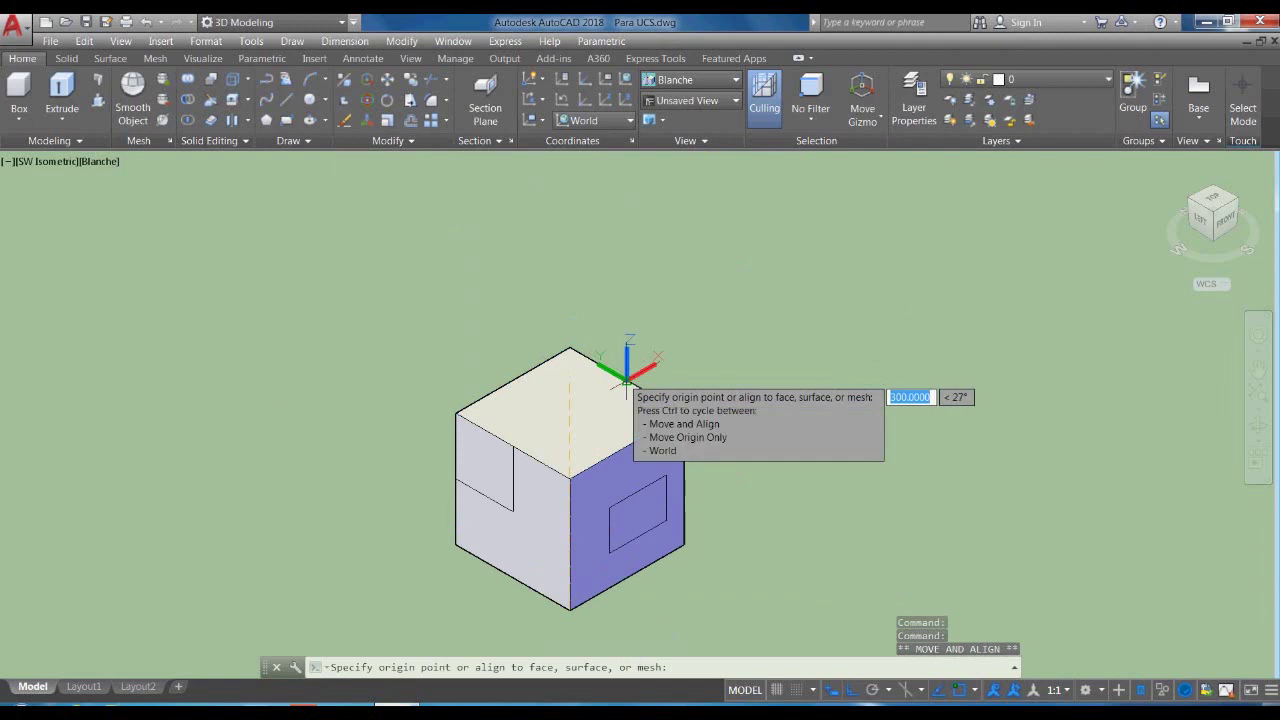
scroll(650, 400, "up", 2)
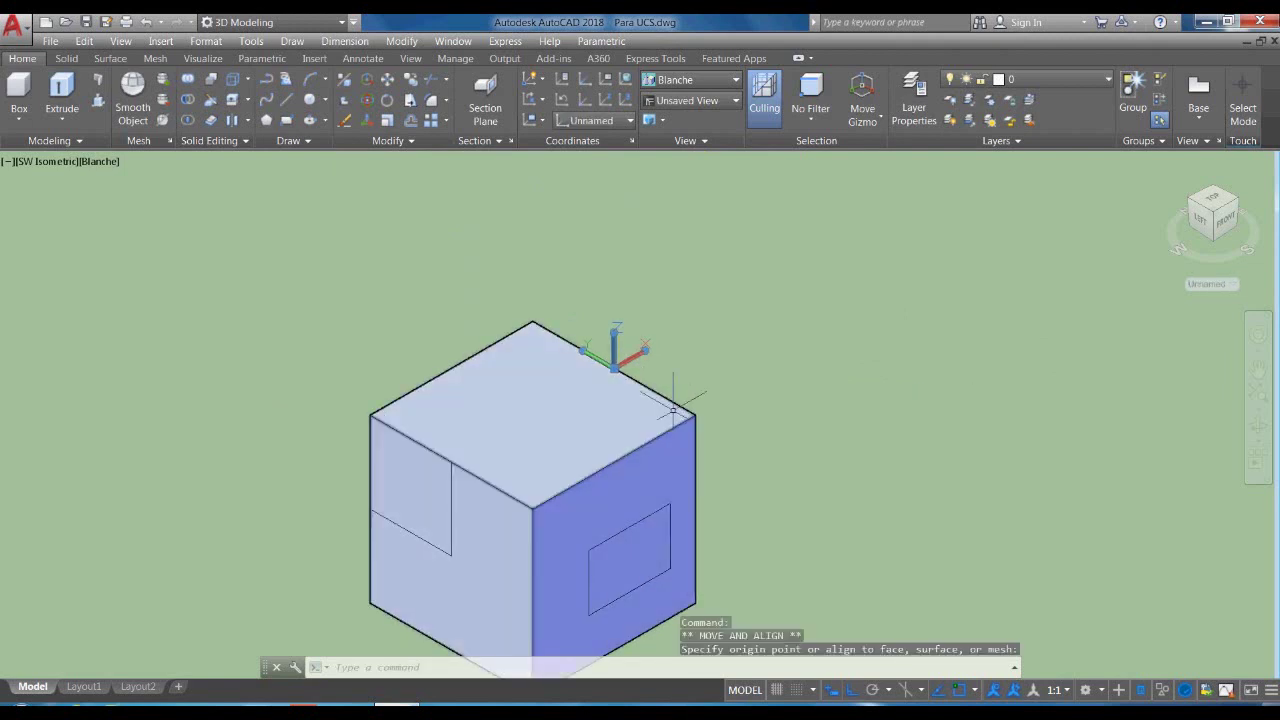
scroll(665, 425, "up", 2)
key("Escape")
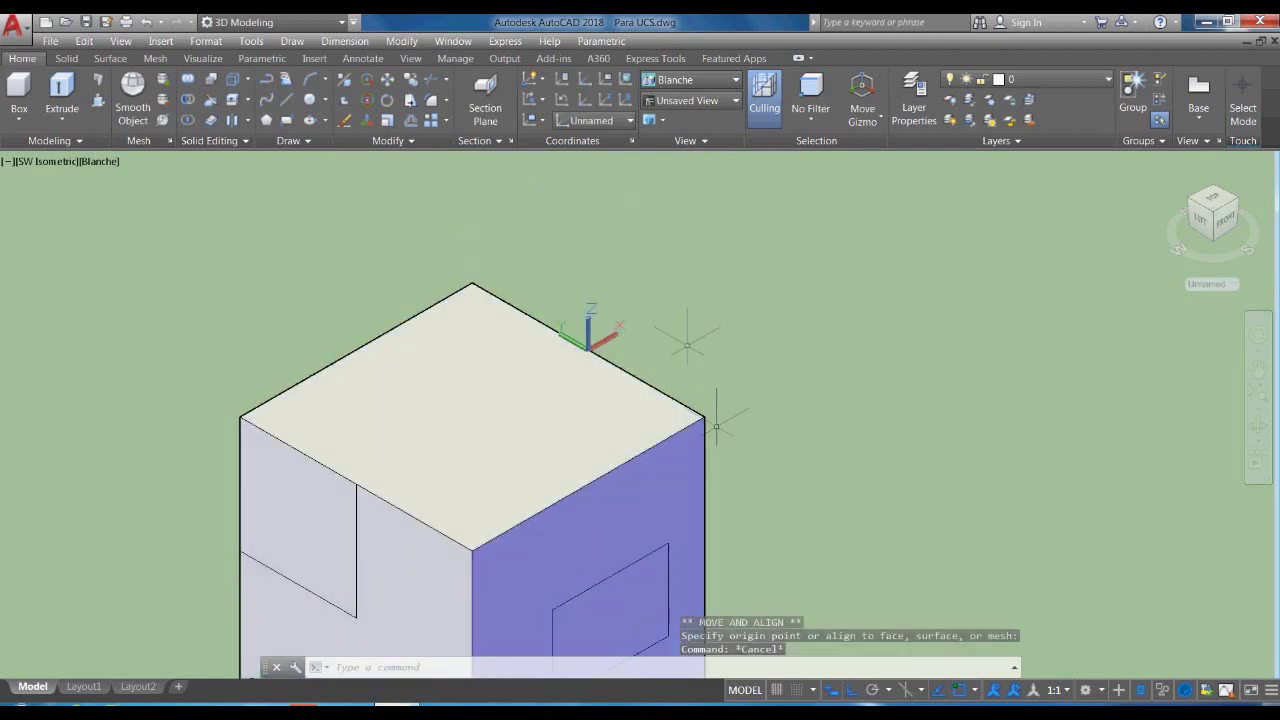
mouse_move(570, 362)
middle_mouse_down()
mouse_move(628, 338)
mouse_move(615, 334)
middle_mouse_up()
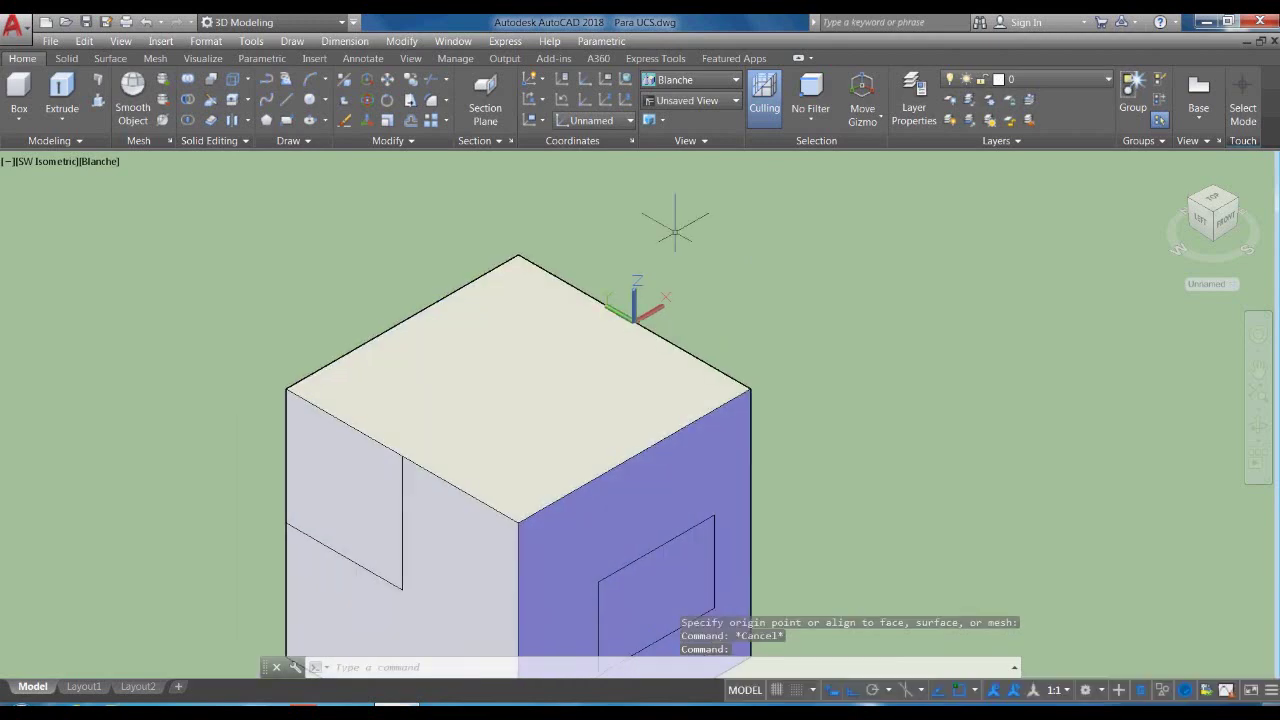
middle_click_drag(715, 267, 720, 218)
scroll(625, 240, "down", 2)
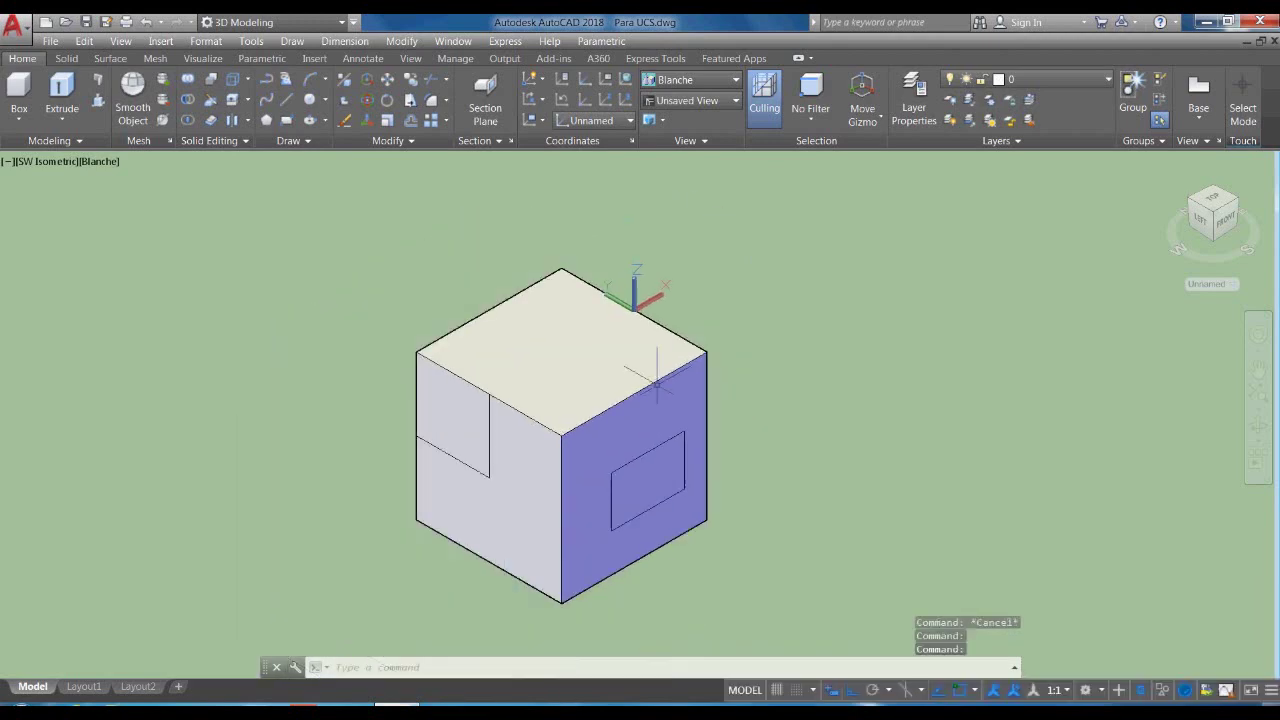
scroll(660, 285, "up", 2)
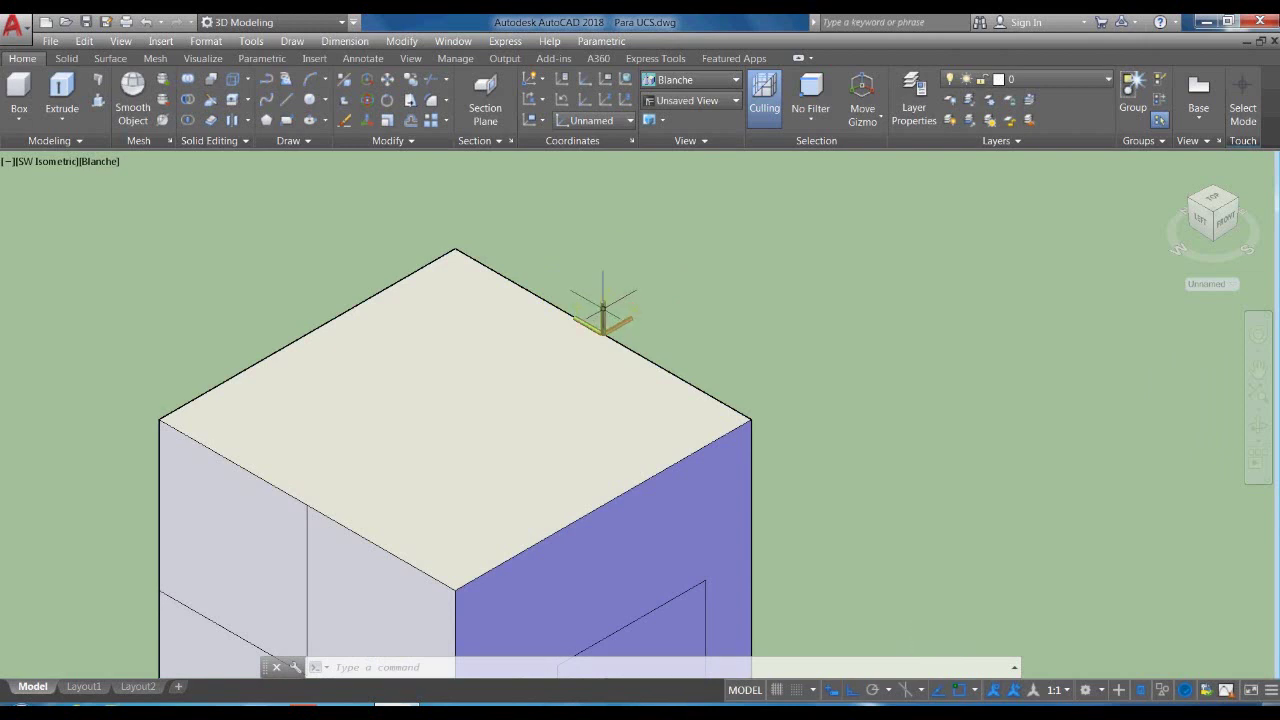
- Move the UCS origin grip onto the top face's upper-left edge
left_click(602, 308)
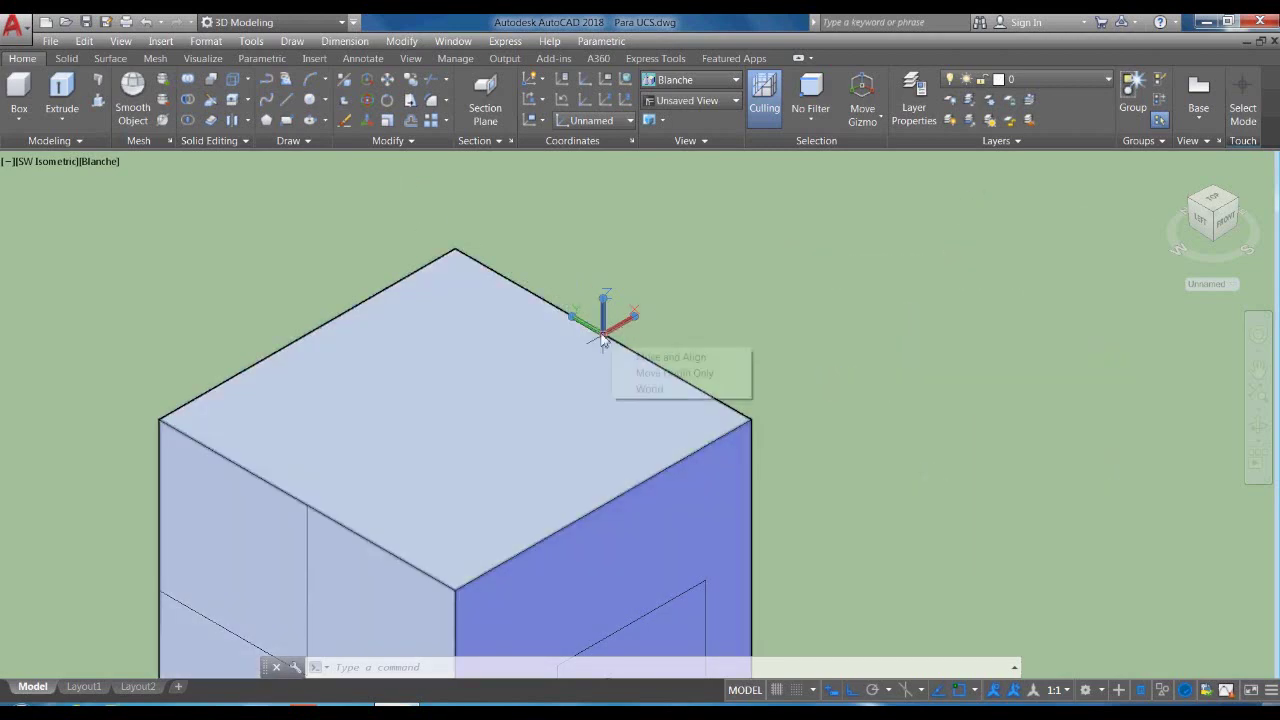
left_click(603, 330)
left_click(306, 337)
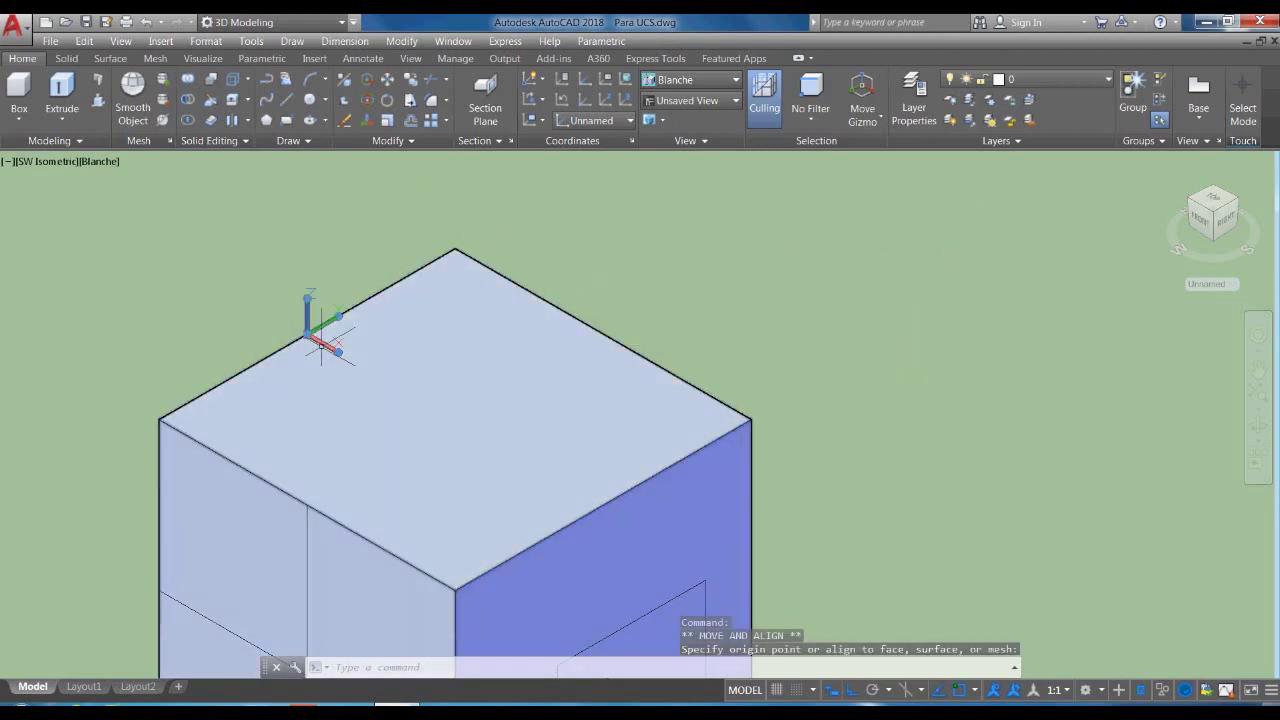
scroll(313, 339, "up", 3)
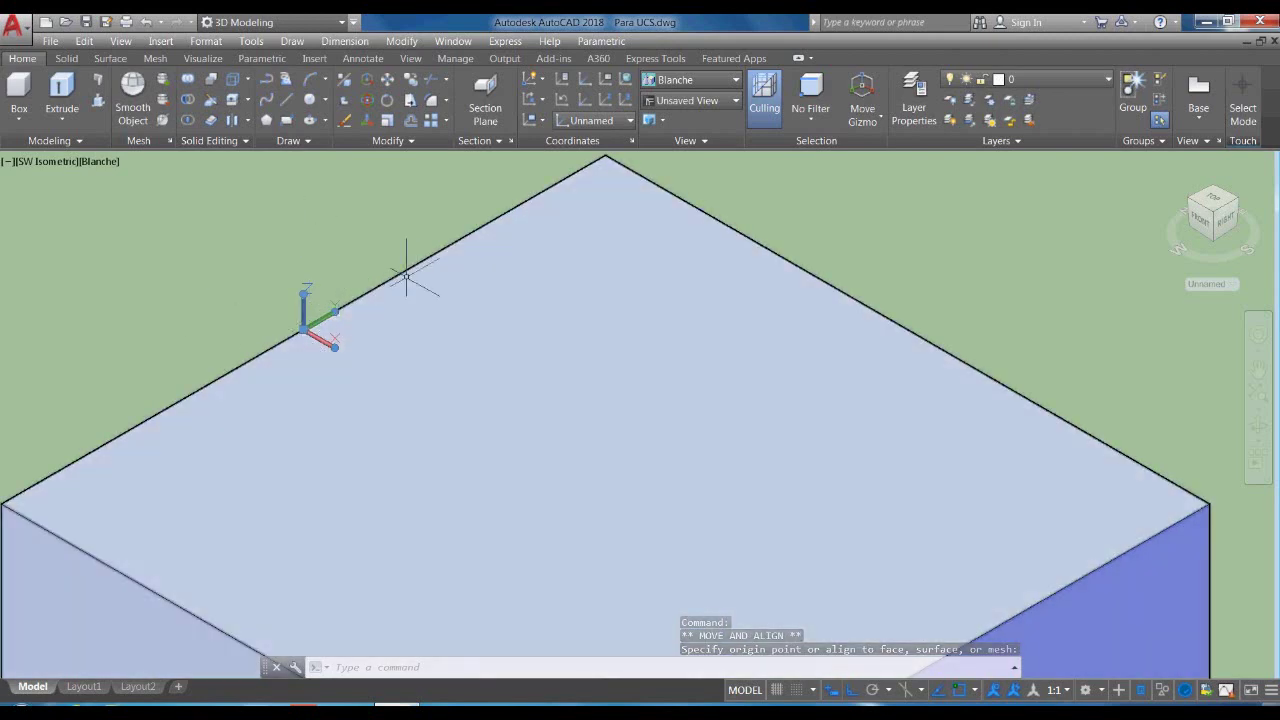
scroll(410, 280, "down", 2)
- Draw a rectangle across the cube's top face with RECTANG, then reframe the view
type("rec")
key("Return")
left_click(430, 465)
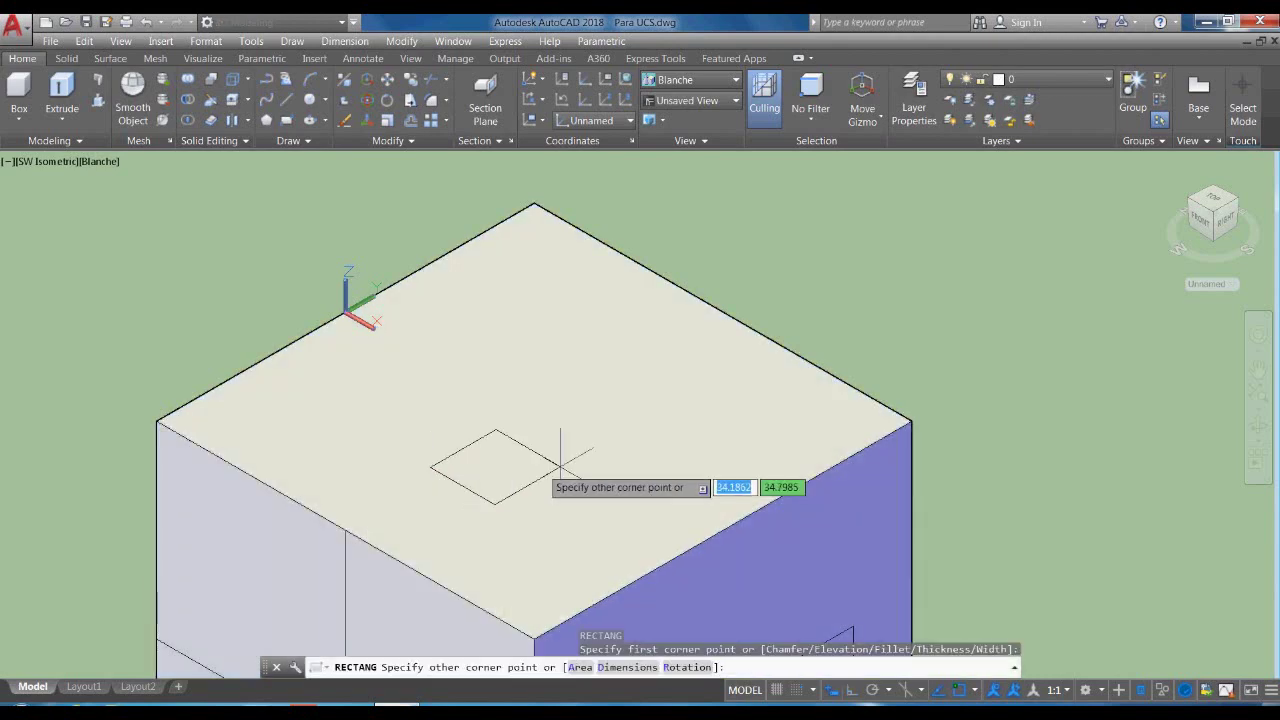
left_click(770, 436)
scroll(547, 447, "down", 2)
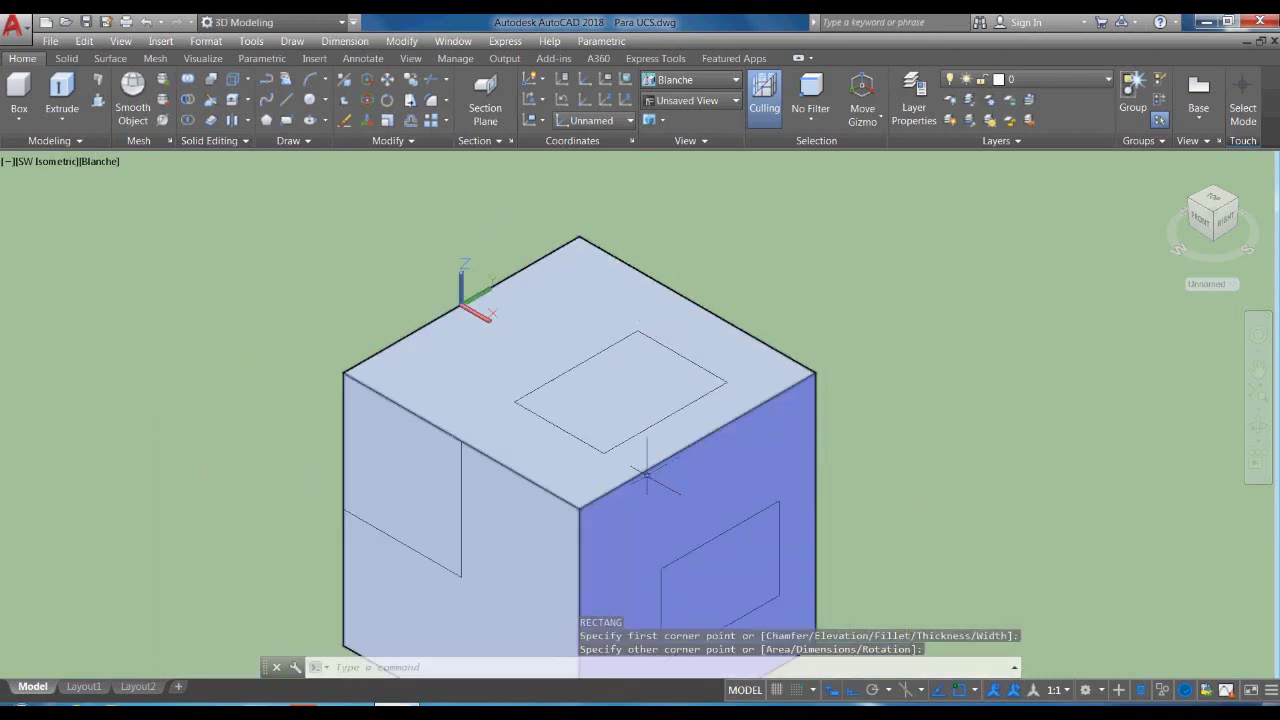
middle_click_drag(812, 443, 677, 374)
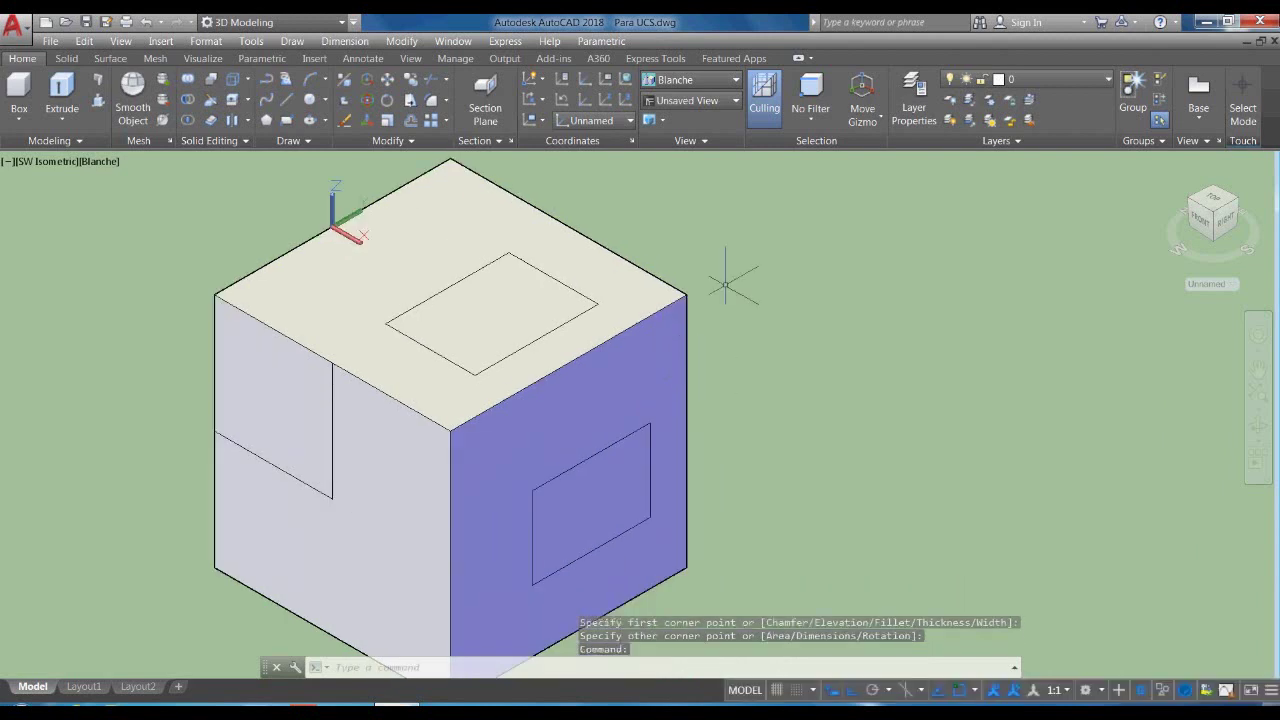
scroll(734, 277, "down", 2)
middle_click_drag(786, 393, 700, 423)
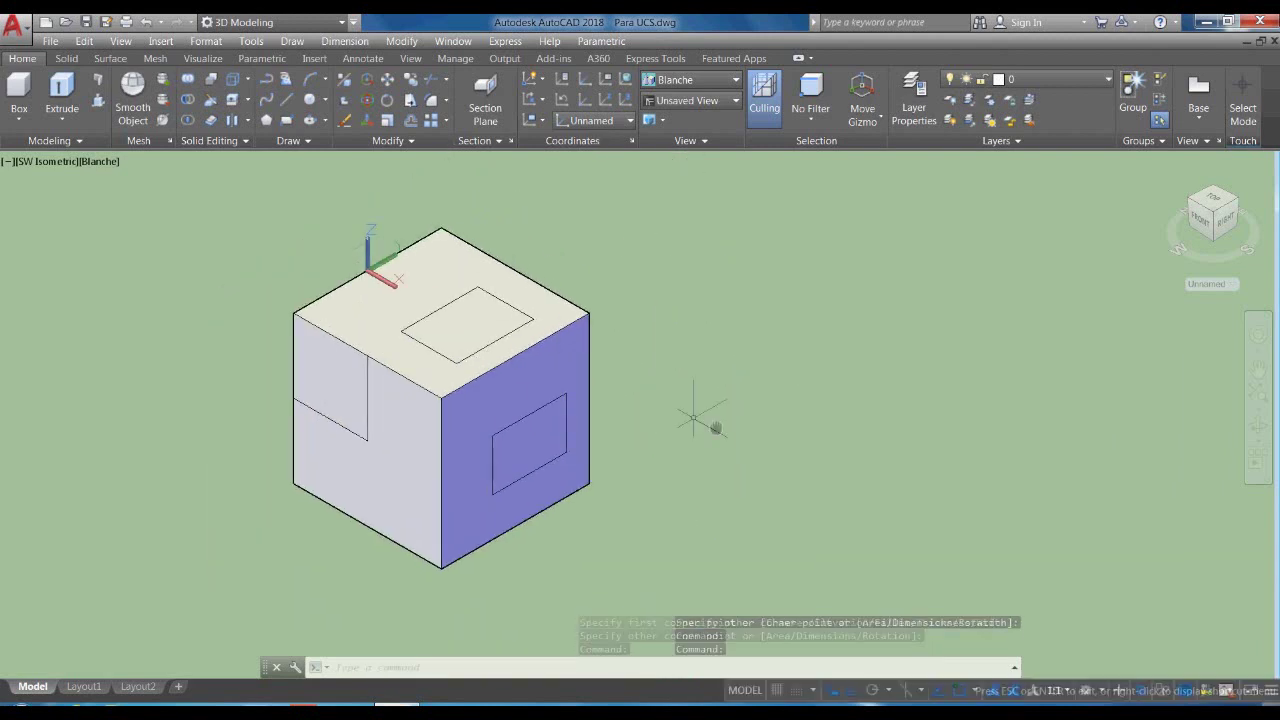
- Create a wedge solid to the right of the cube with a 200-unit height
left_click(20, 120)
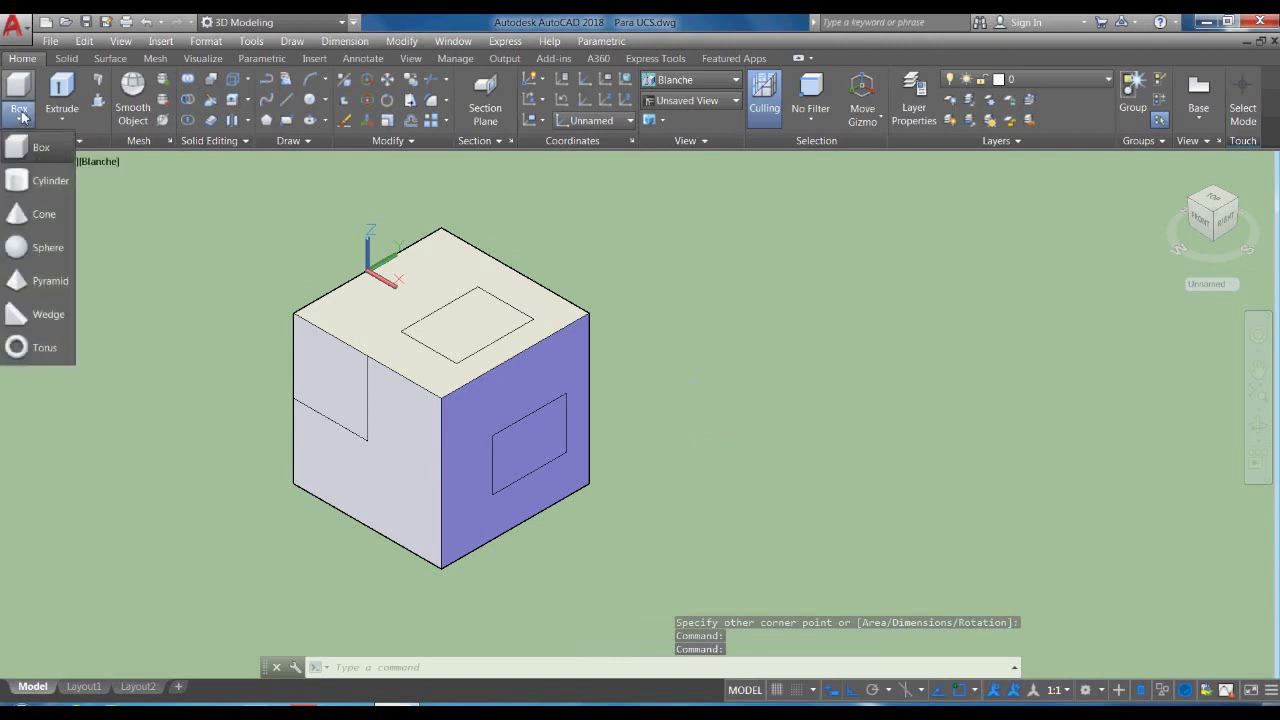
left_click(43, 316)
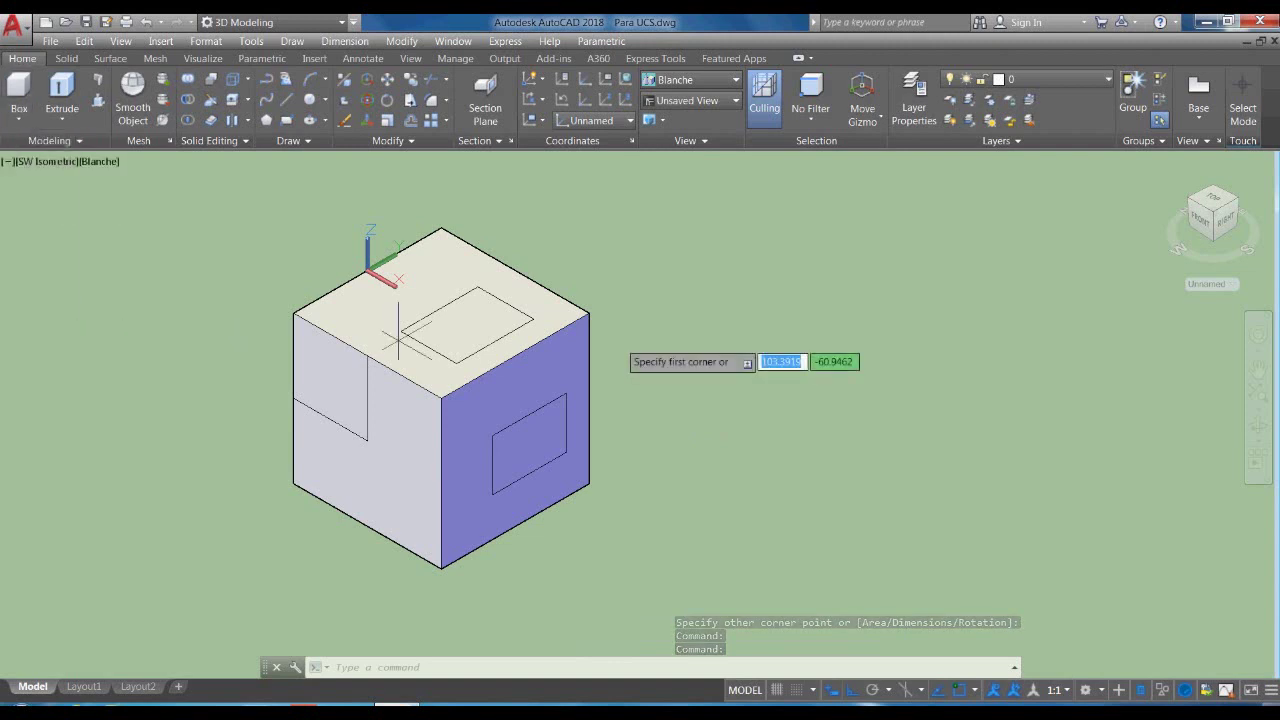
left_click(754, 466)
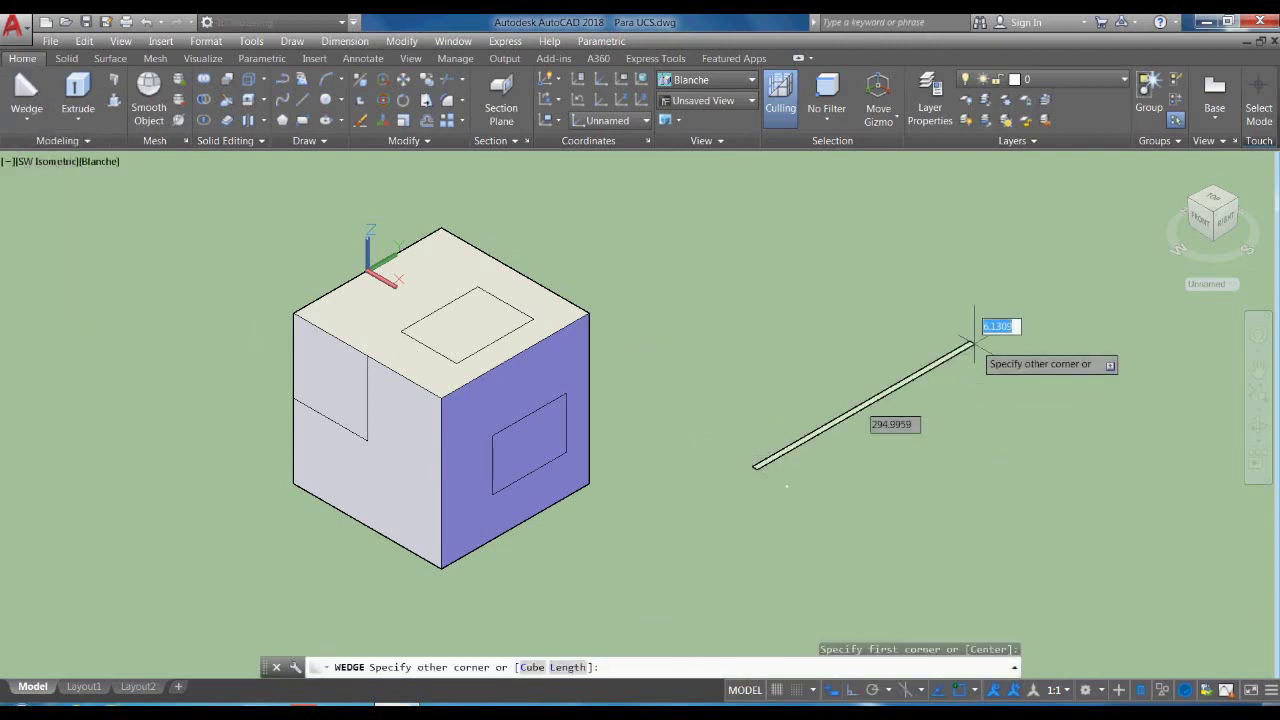
left_click(1090, 487)
left_click(929, 349)
middle_click_drag(899, 488, 752, 400)
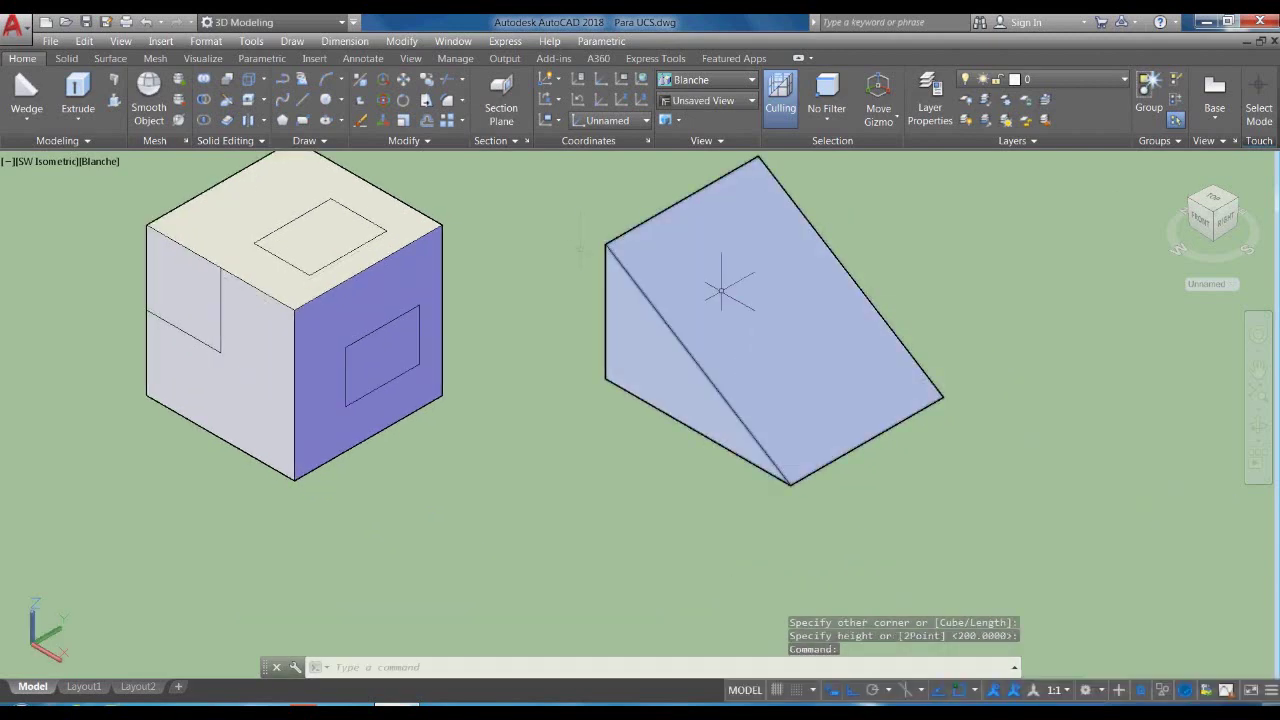
scroll(491, 600, "down", 2)
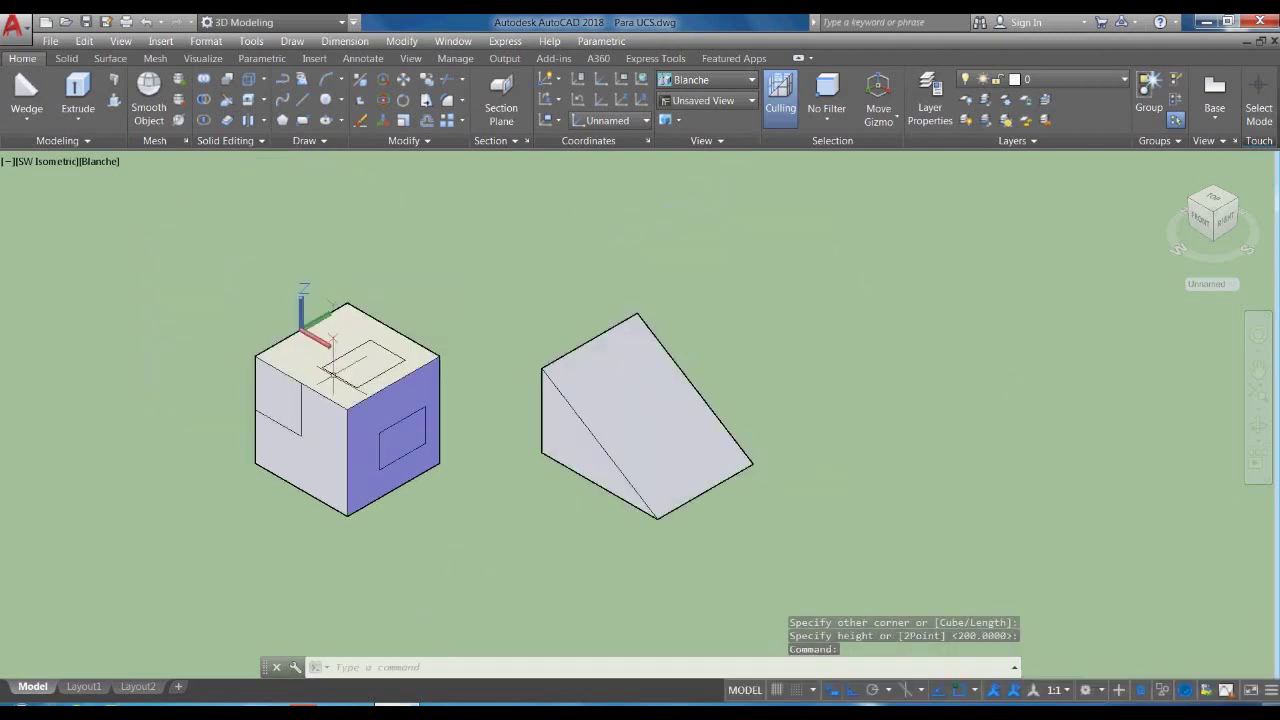
- Move the UCS origin onto the wedge's upper-left corner using the UCS icon grip
left_click(299, 302)
left_click(300, 330)
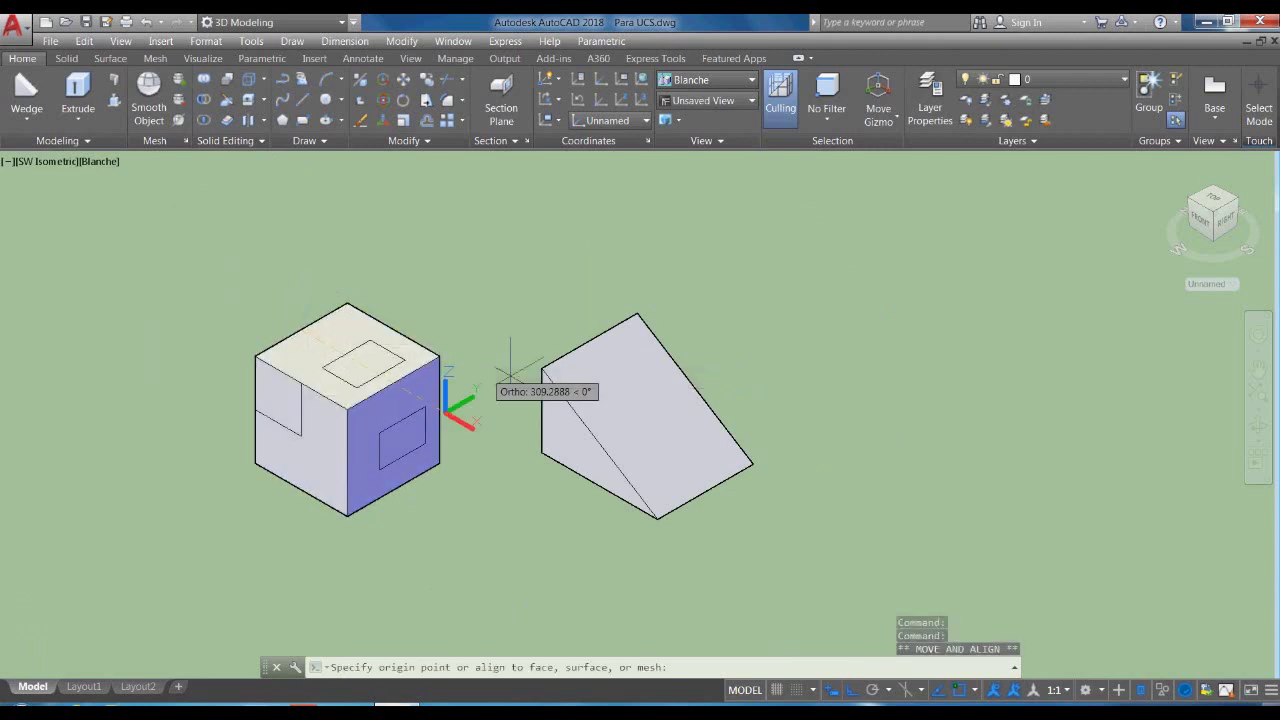
left_click(542, 368)
scroll(585, 385, "up", 2)
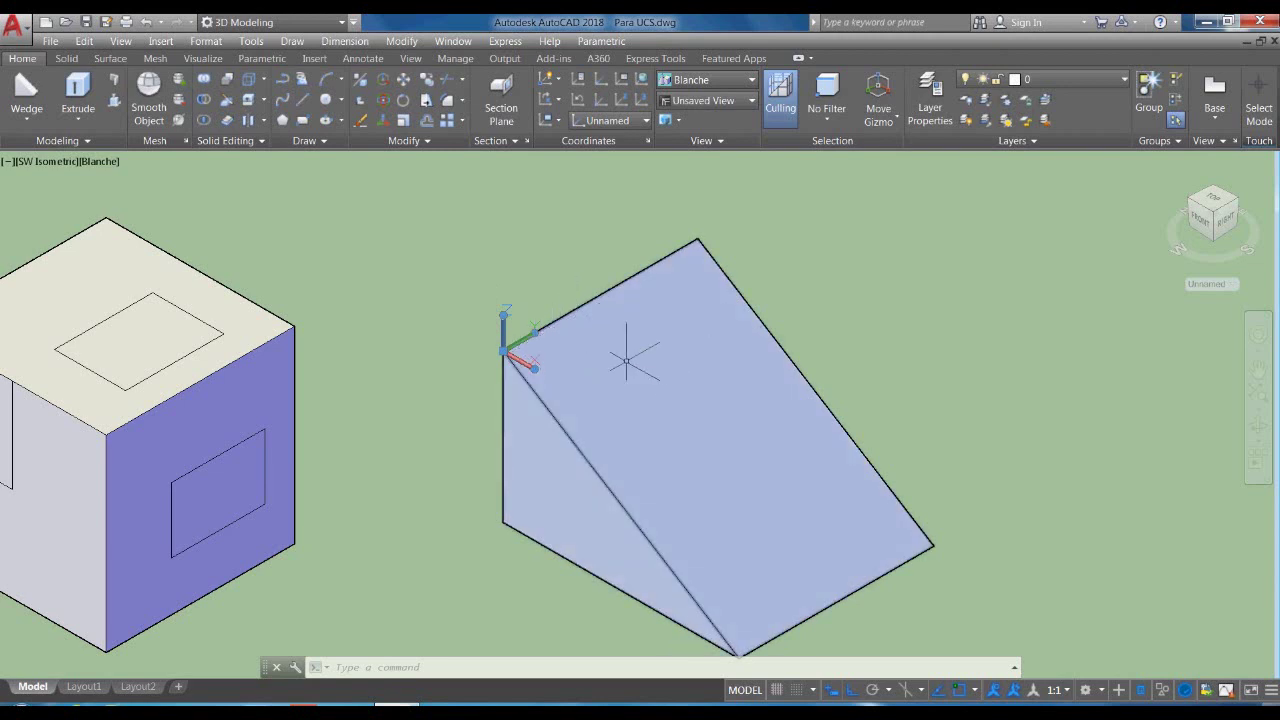
middle_click_drag(599, 542, 629, 434)
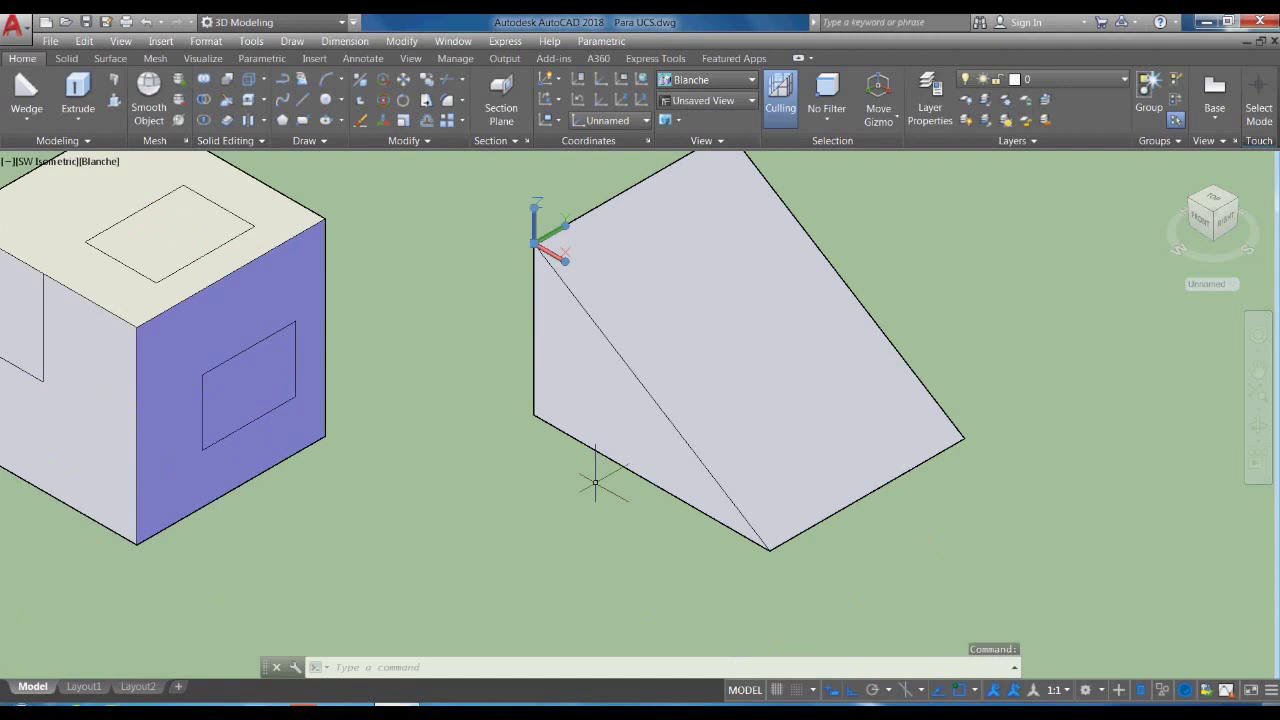
- Reset the coordinate system to World
type("s")
key("Return")
type("w")
key("Return")
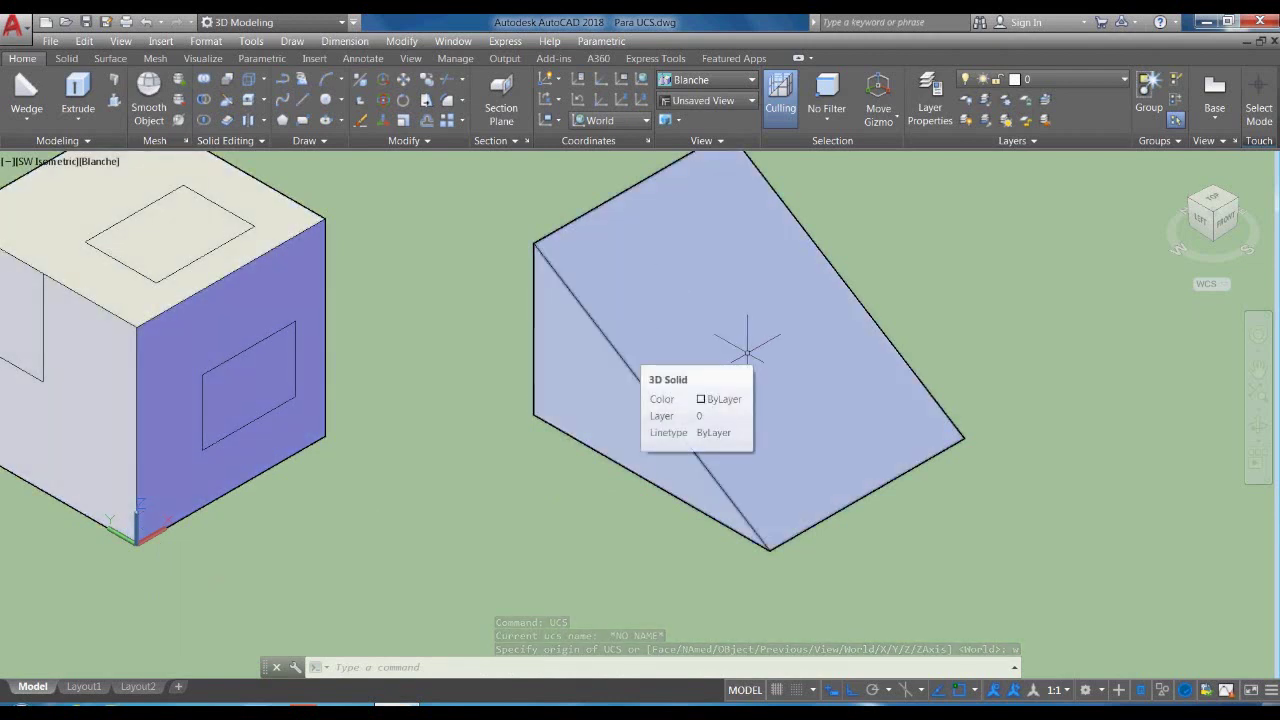
- Align the UCS to the wedge's sloped face using the Face option
type("u")
key("Return")
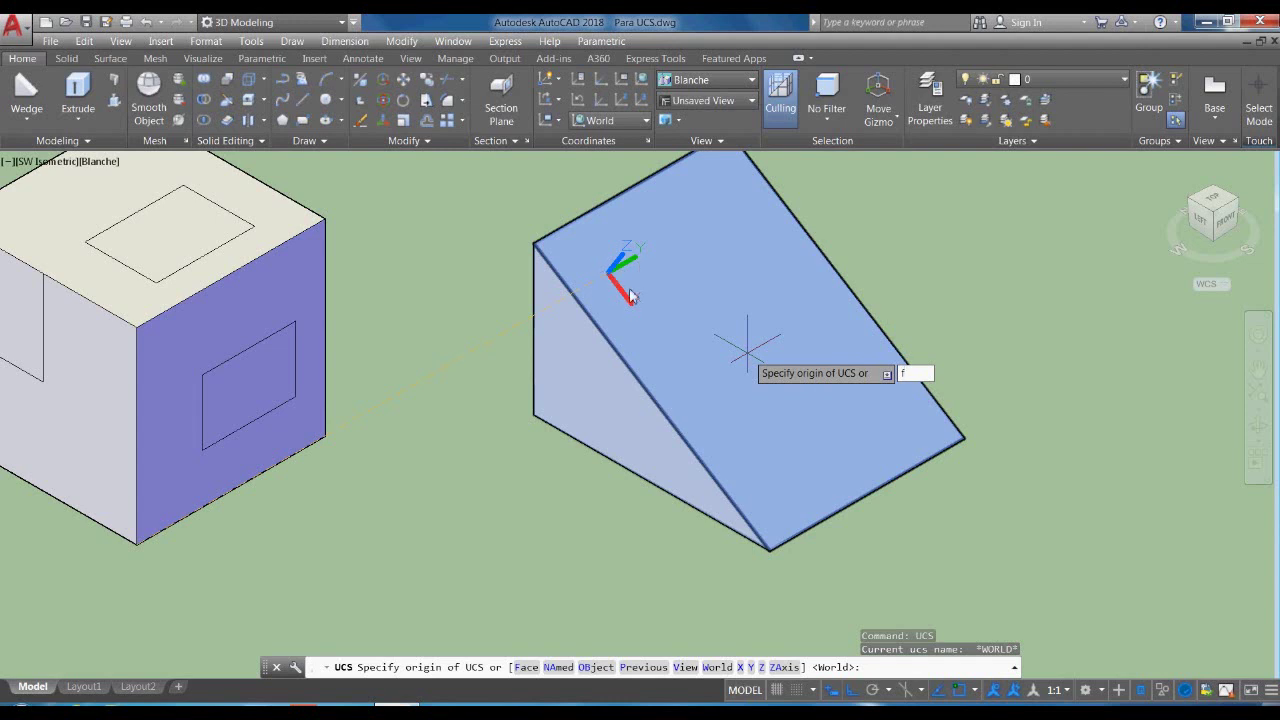
left_click(526, 667)
left_click(732, 280)
key("Return")
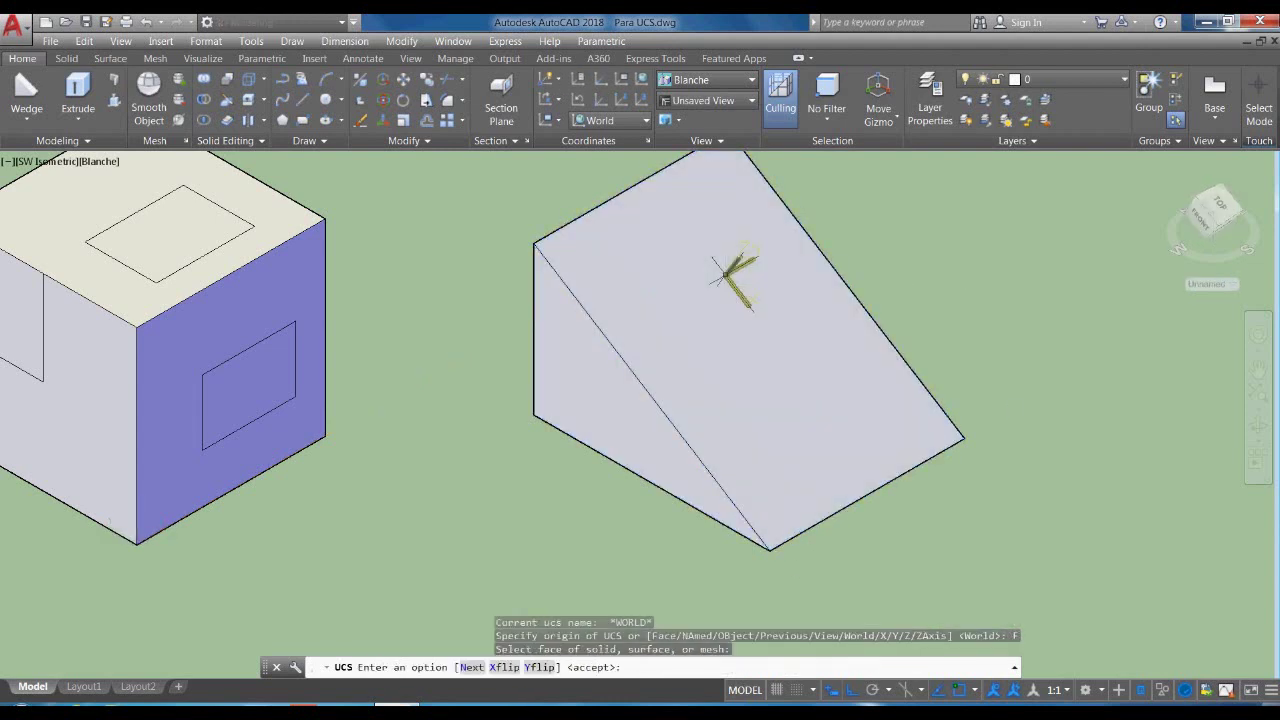
- Start a rectangle on the slope, then cancel it after the first corner
type("rec")
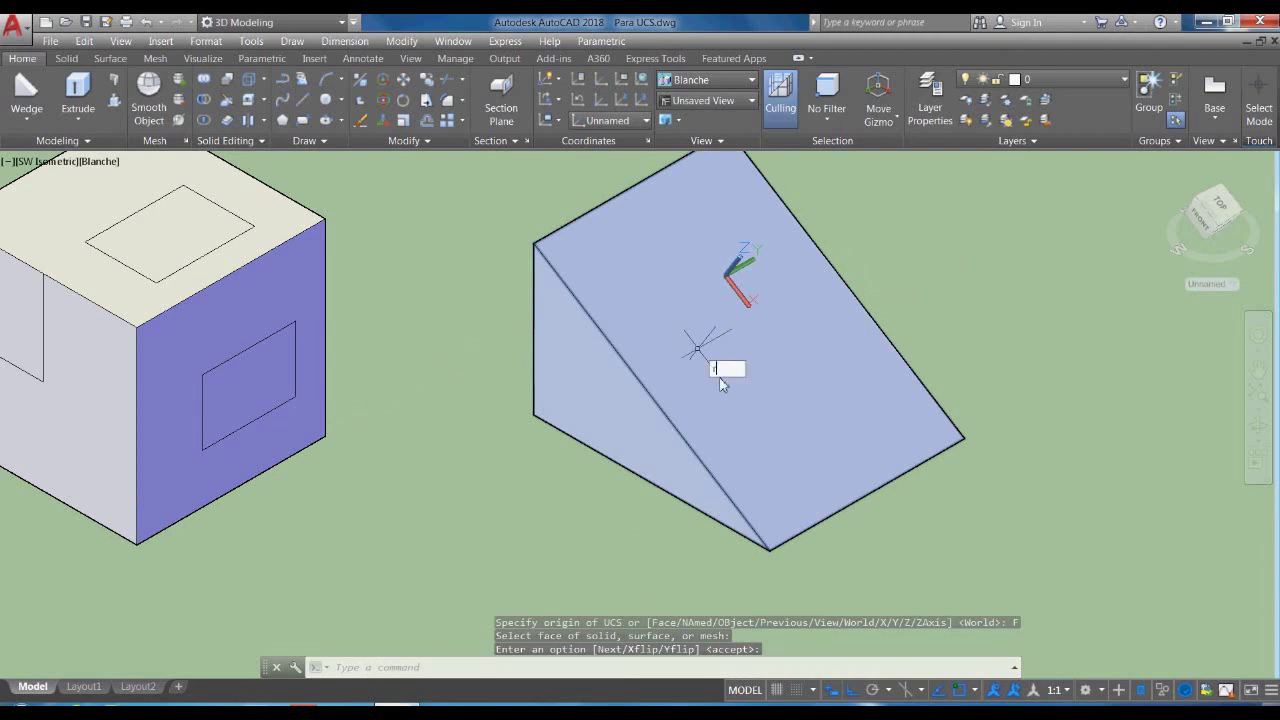
key("Down")
key("Return")
left_click(745, 355)
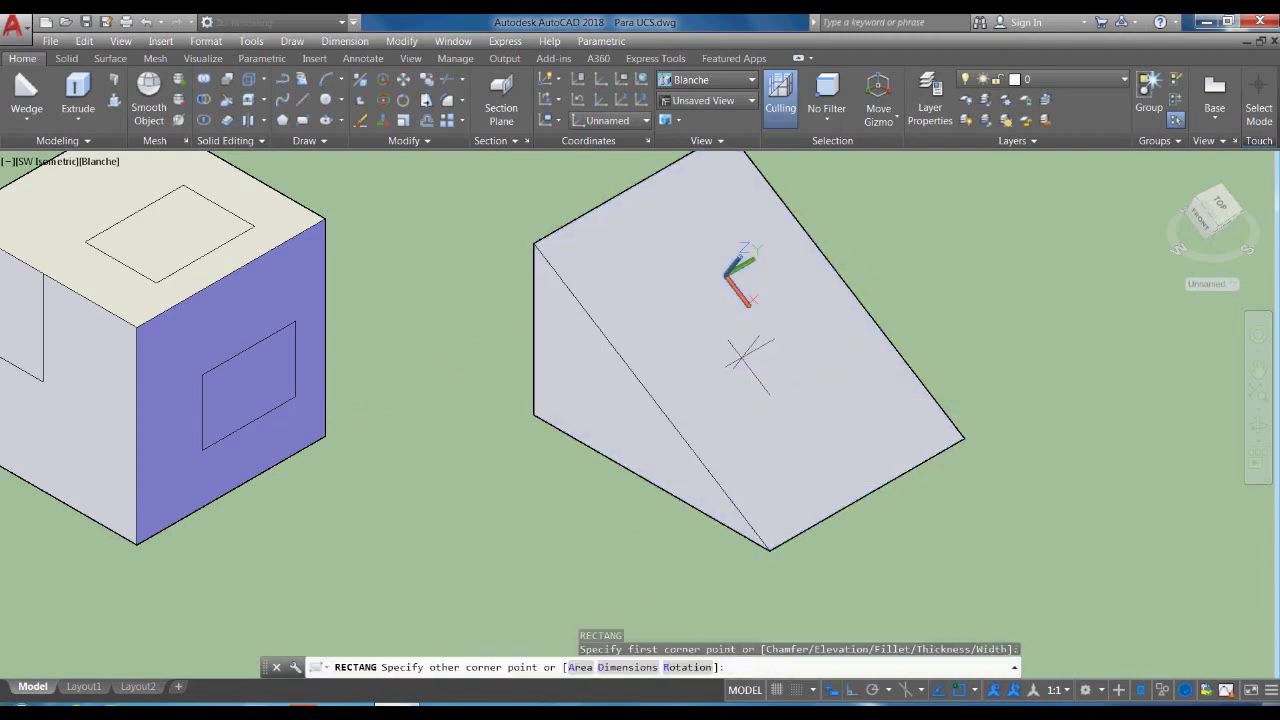
key("Escape")
key("Escape")
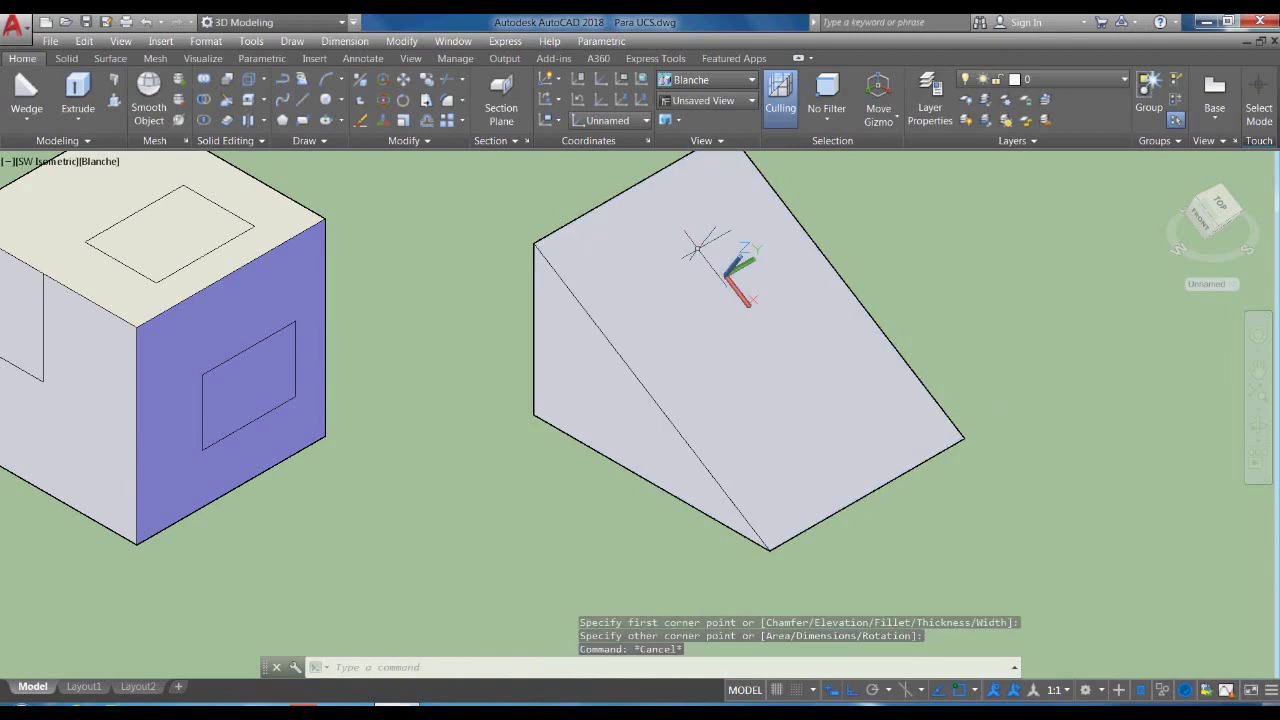
scroll(705, 312, "down", 2)
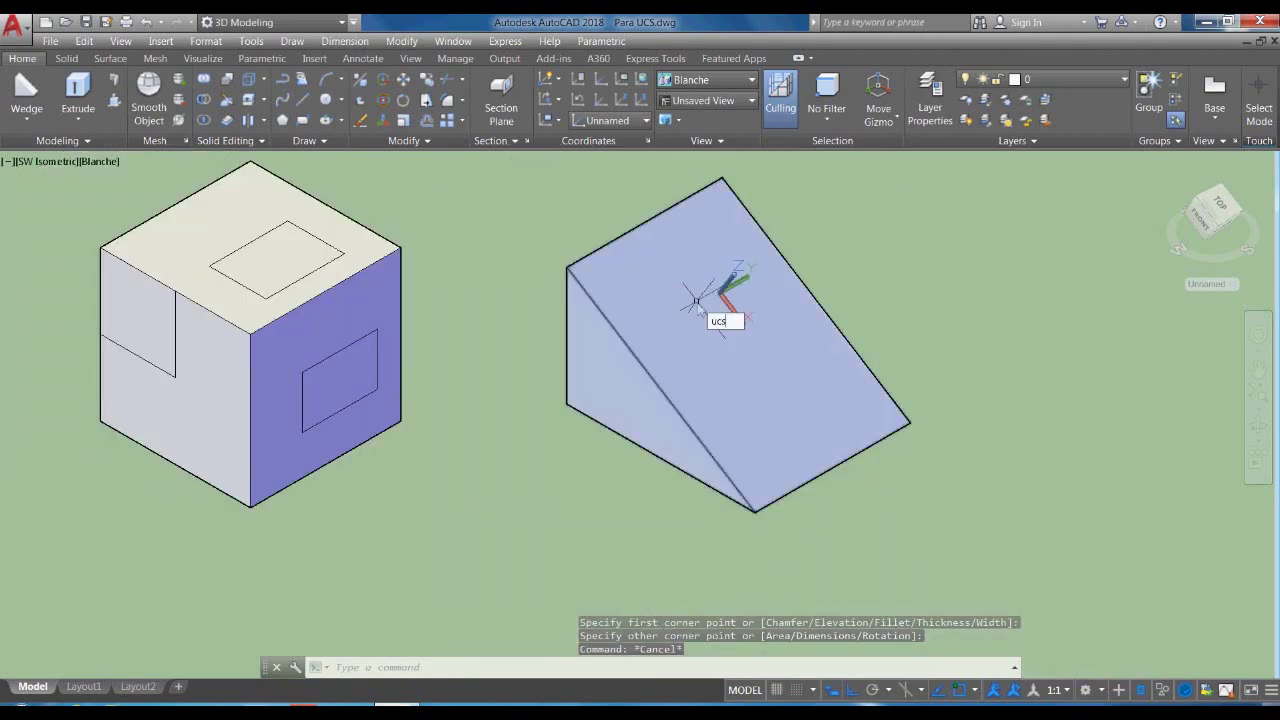
key("Return")
- Realign the UCS to the wedge's sloped face with the Face option
type("f")
key("Return")
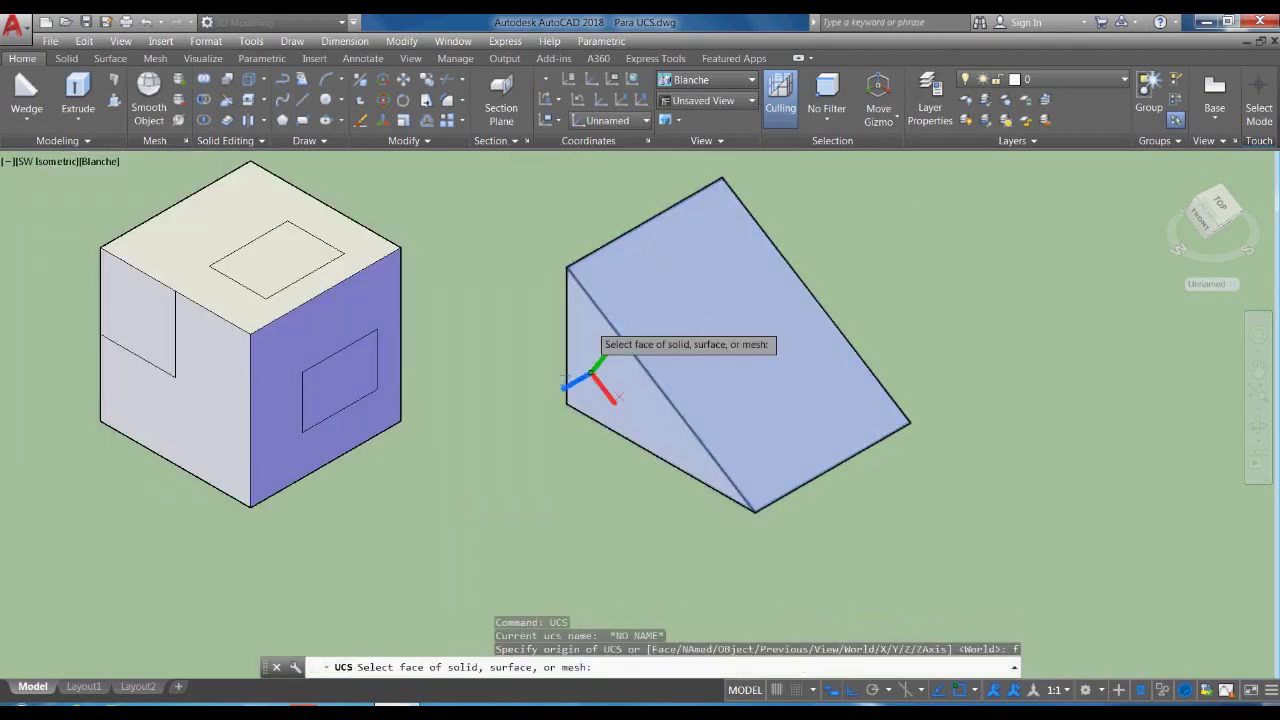
left_click(790, 452)
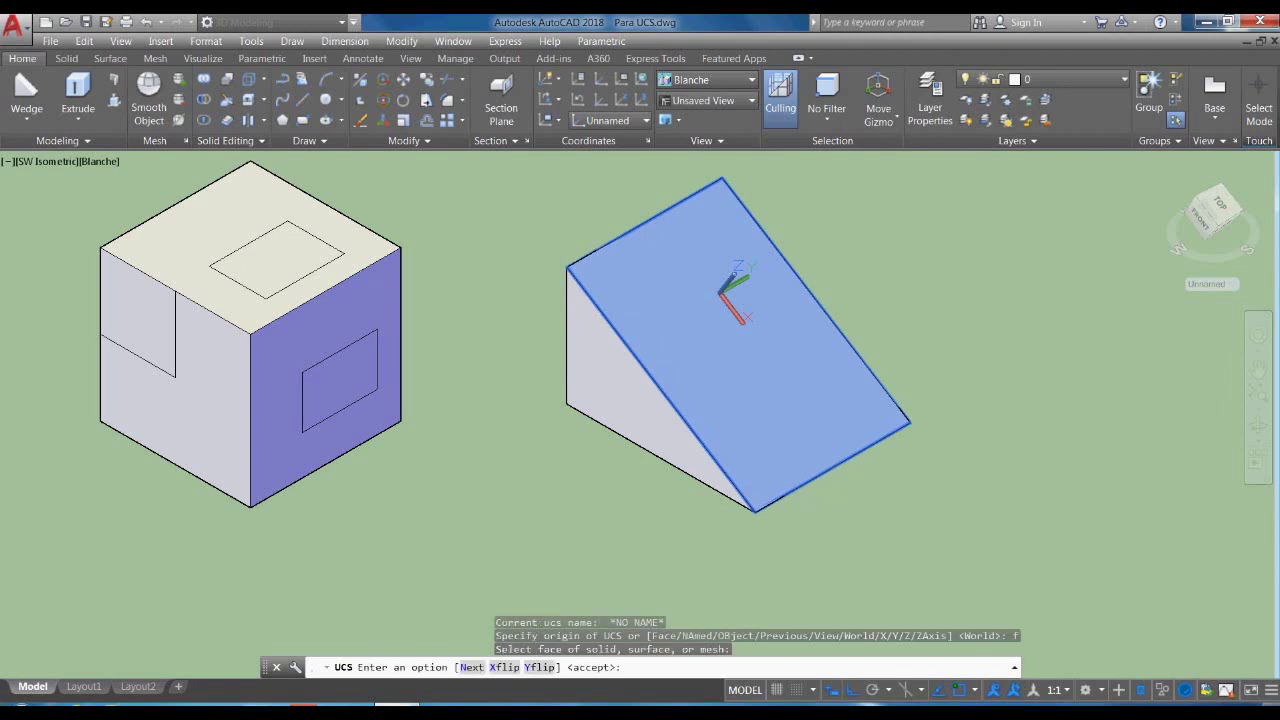
key("Return")
- Draw a rectangle on the wedge's sloped face and recentre the view
type("rec")
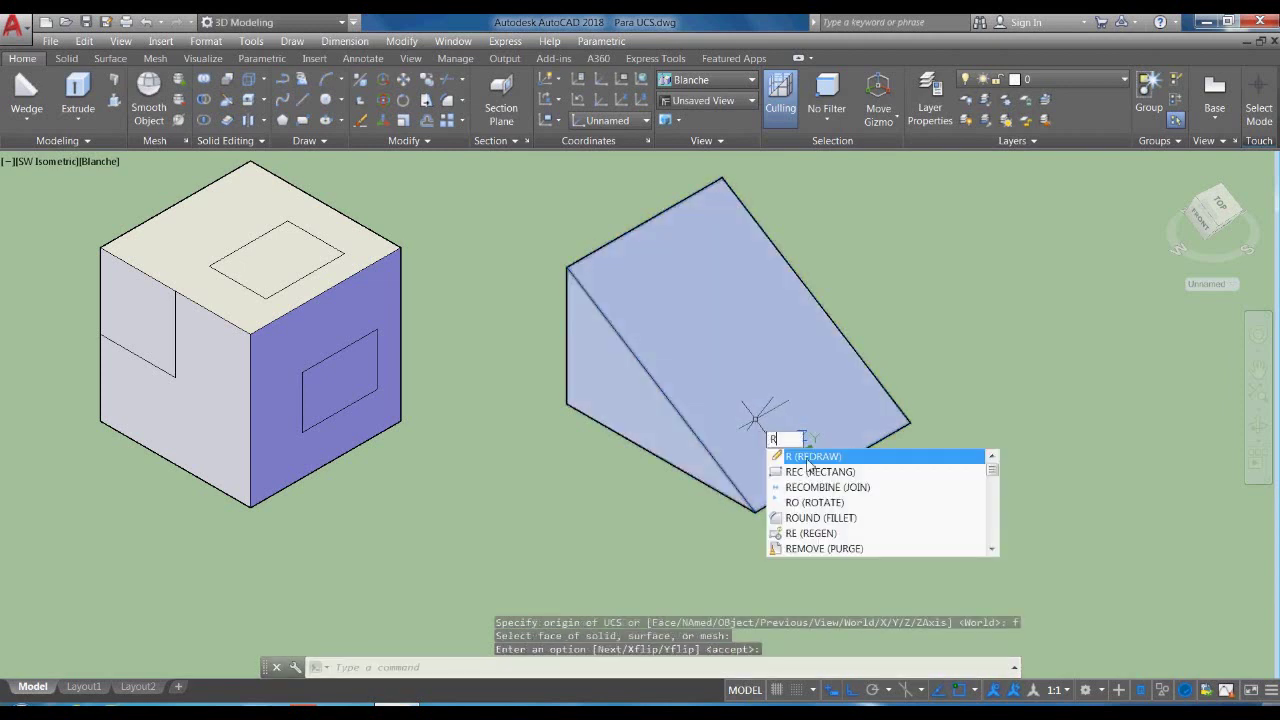
key("Return")
left_click(749, 408)
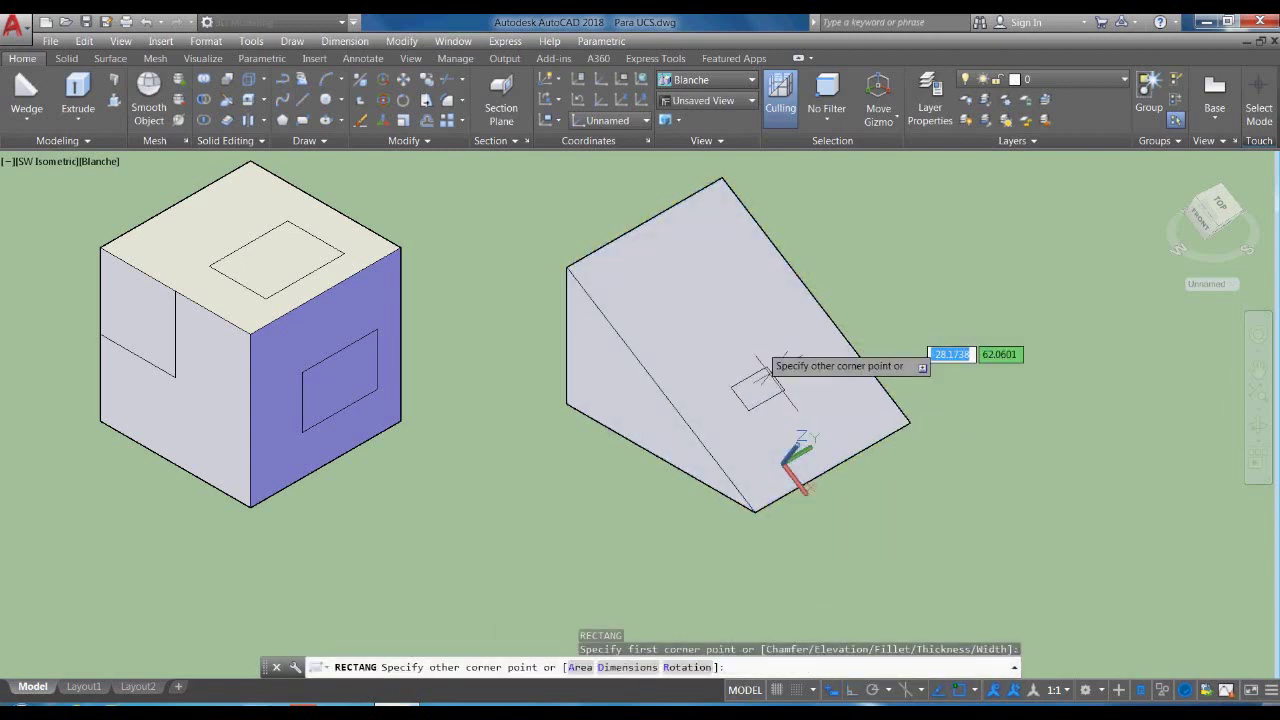
left_click(742, 272)
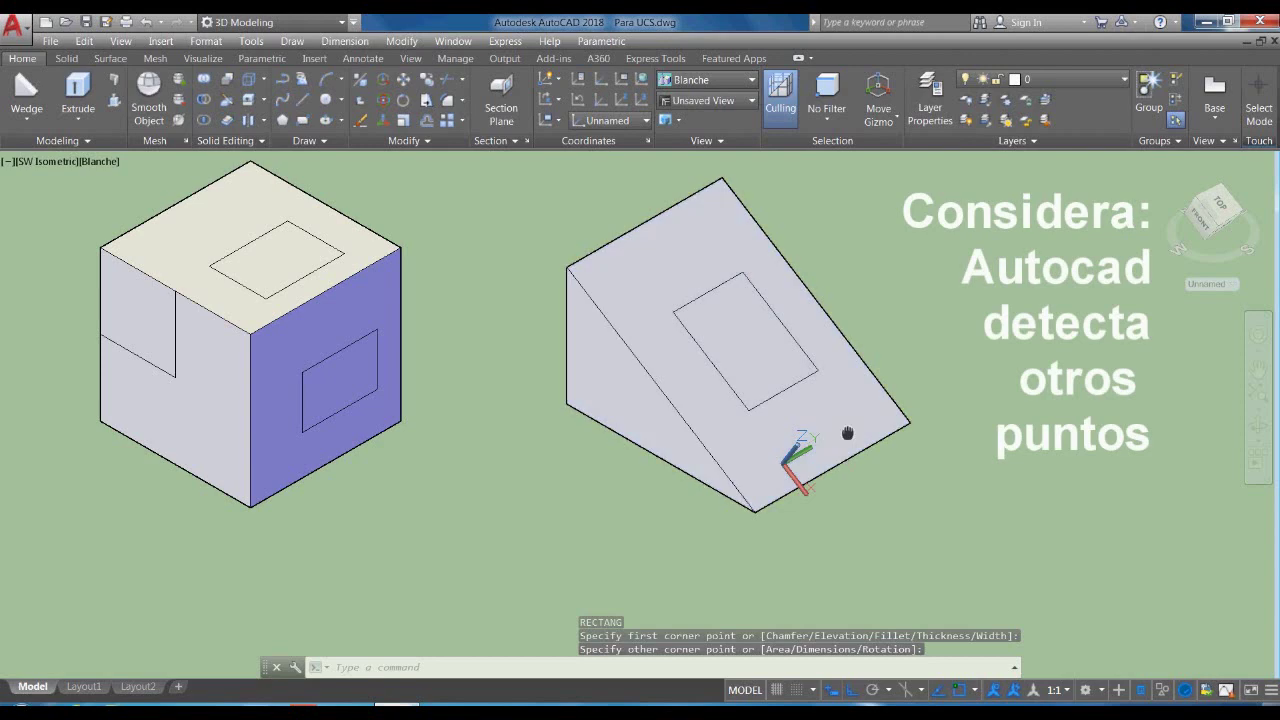
middle_click_drag(846, 437, 794, 467)
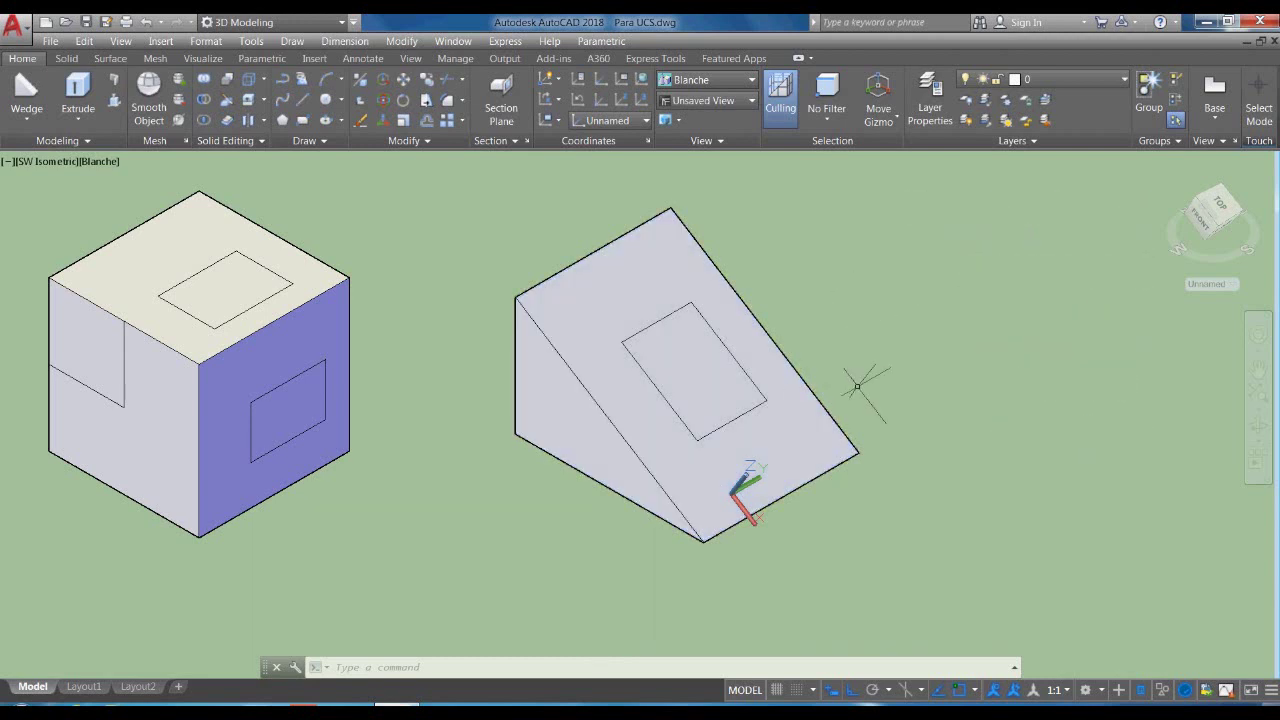
- Orbit the model with 3DORBIT to inspect the solids from behind
type("3do")
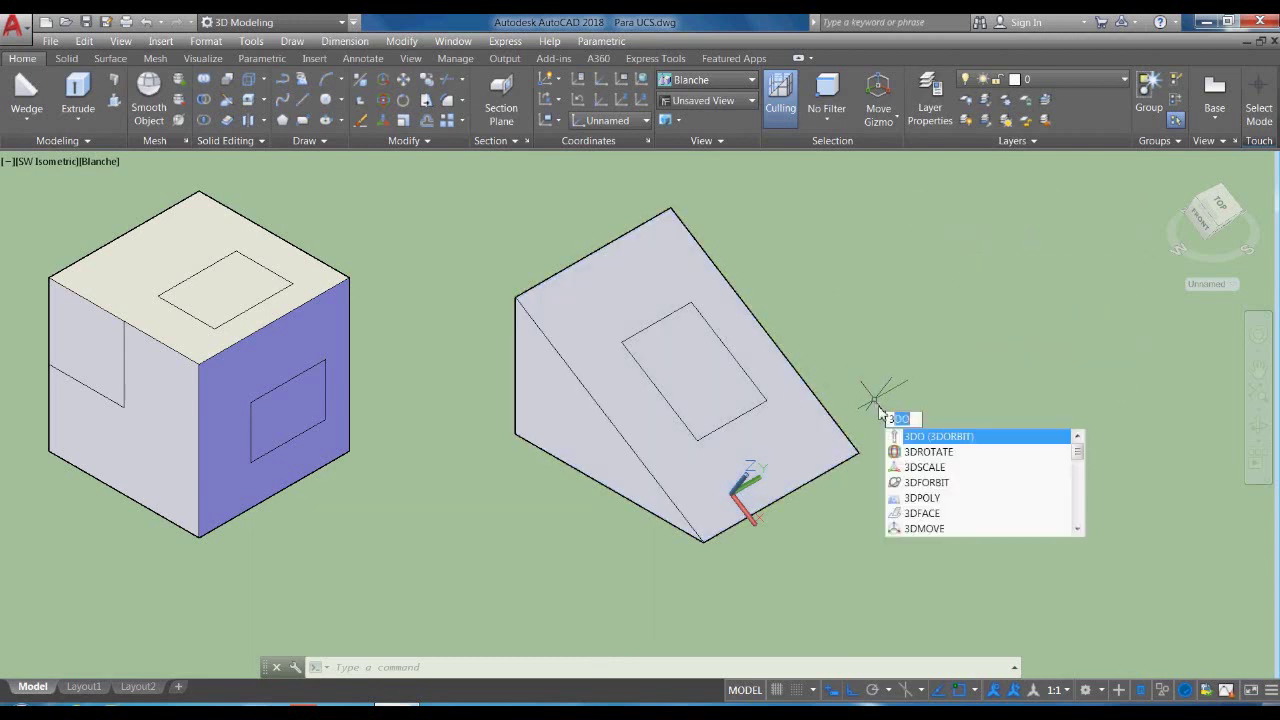
left_click(948, 437)
left_click_drag(934, 423, 666, 397)
scroll(257, 489, "up", 2)
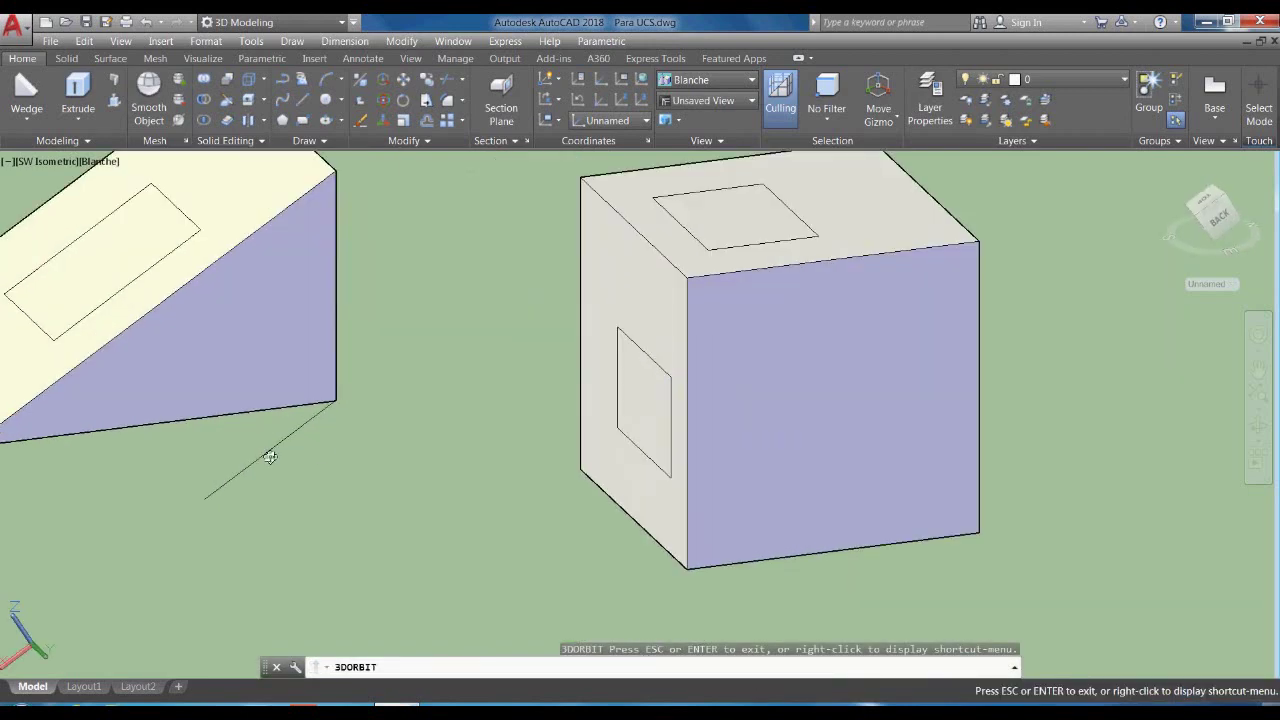
left_click_drag(344, 451, 914, 371)
key("Escape")
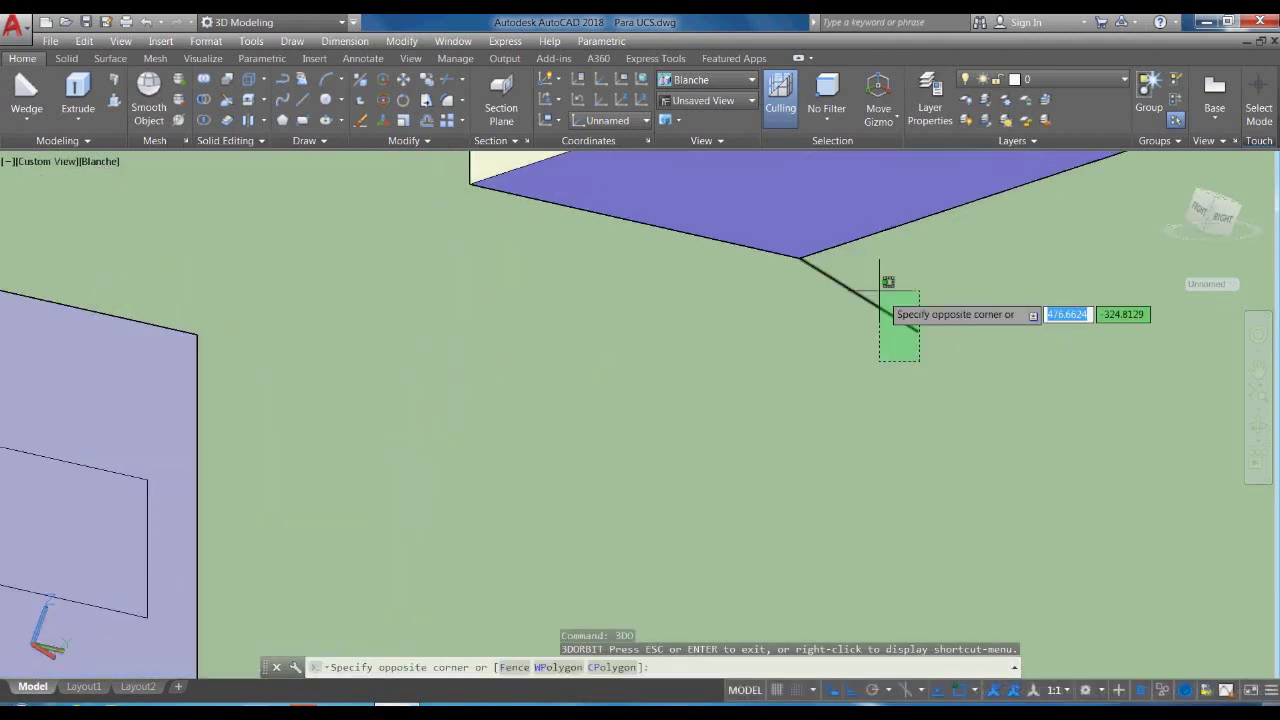
- Delete the stray line beside the wedge
left_click(905, 324)
left_click(878, 290)
key("Delete")
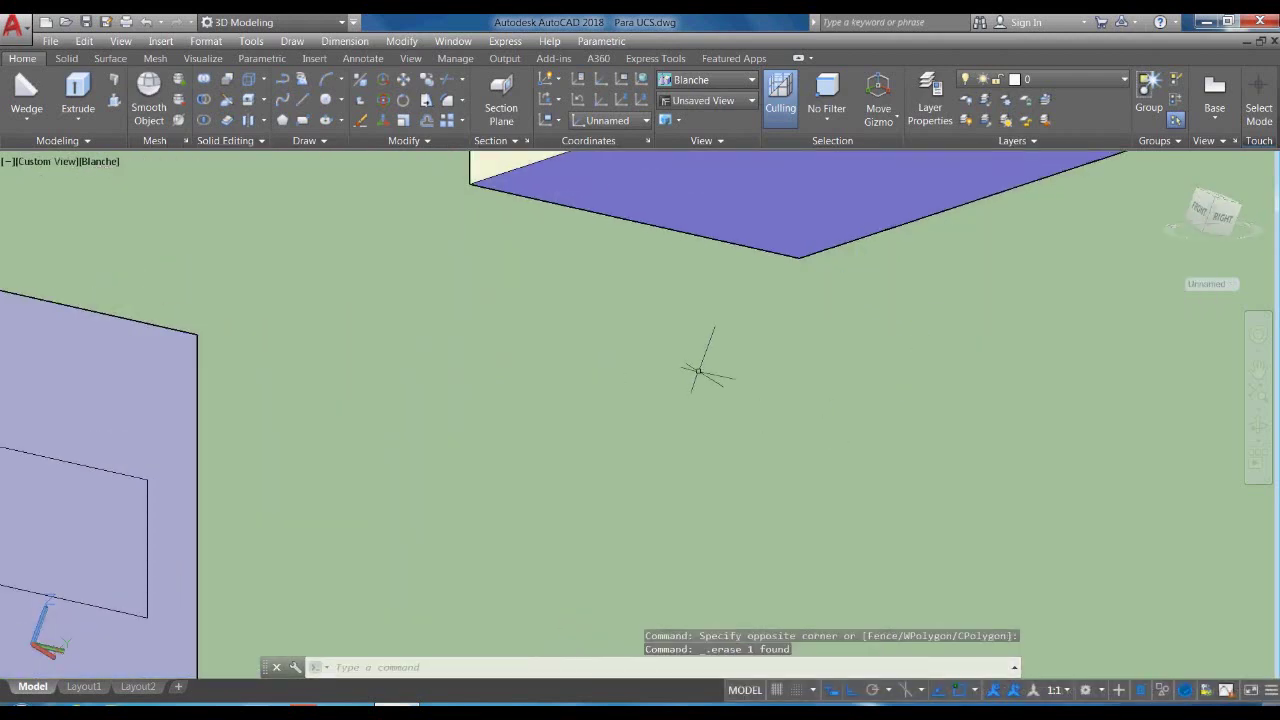
- Orbit back toward the front of the cube and wedge
type("3dorbit")
key("Return")
mouse_move(714, 397)
left_mouse_down()
mouse_move(709, 360)
mouse_move(640, 333)
mouse_move(680, 400)
left_mouse_up()
scroll(860, 314, "down", 2)
left_click_drag(800, 394, 816, 390)
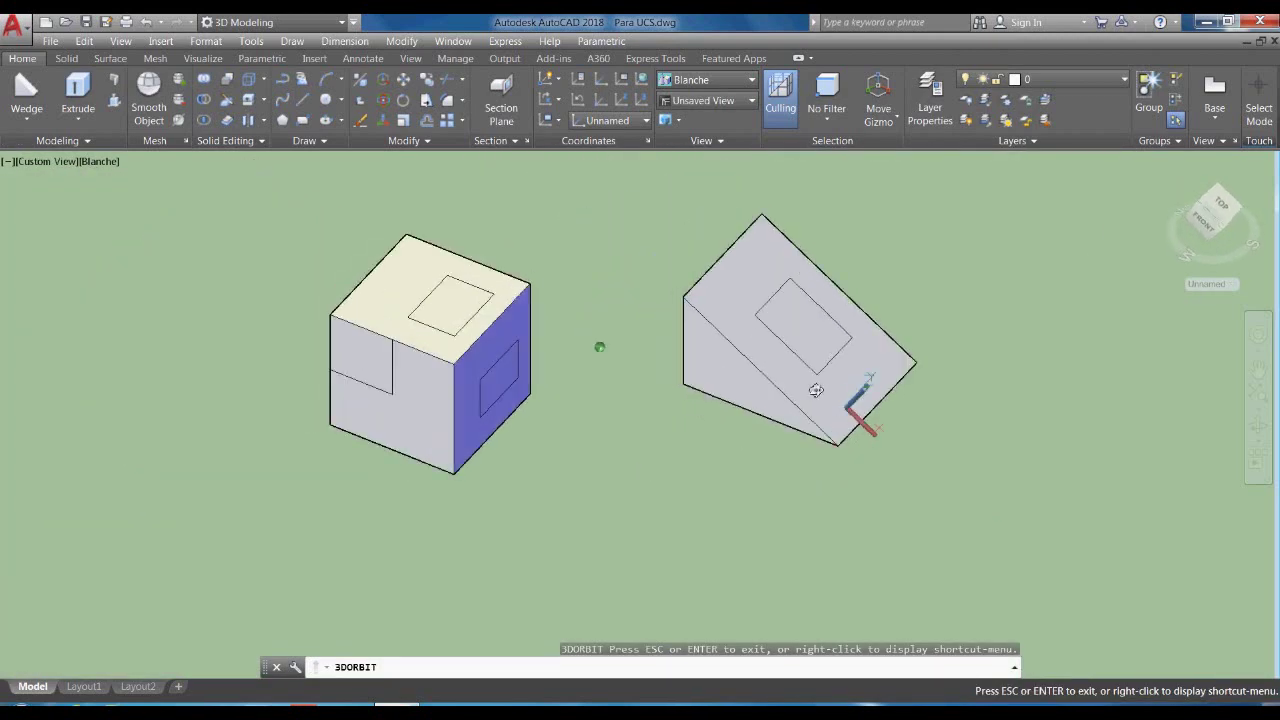
middle_click_drag(879, 335, 819, 394)
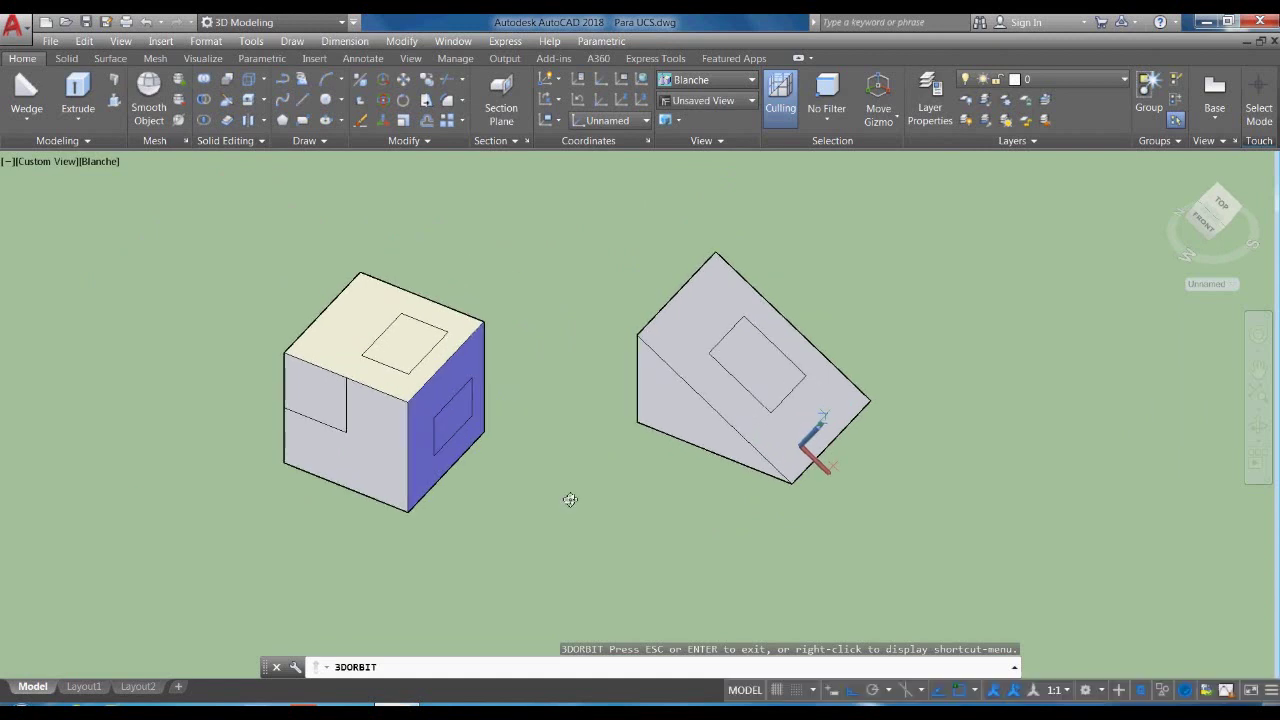
key("Escape")
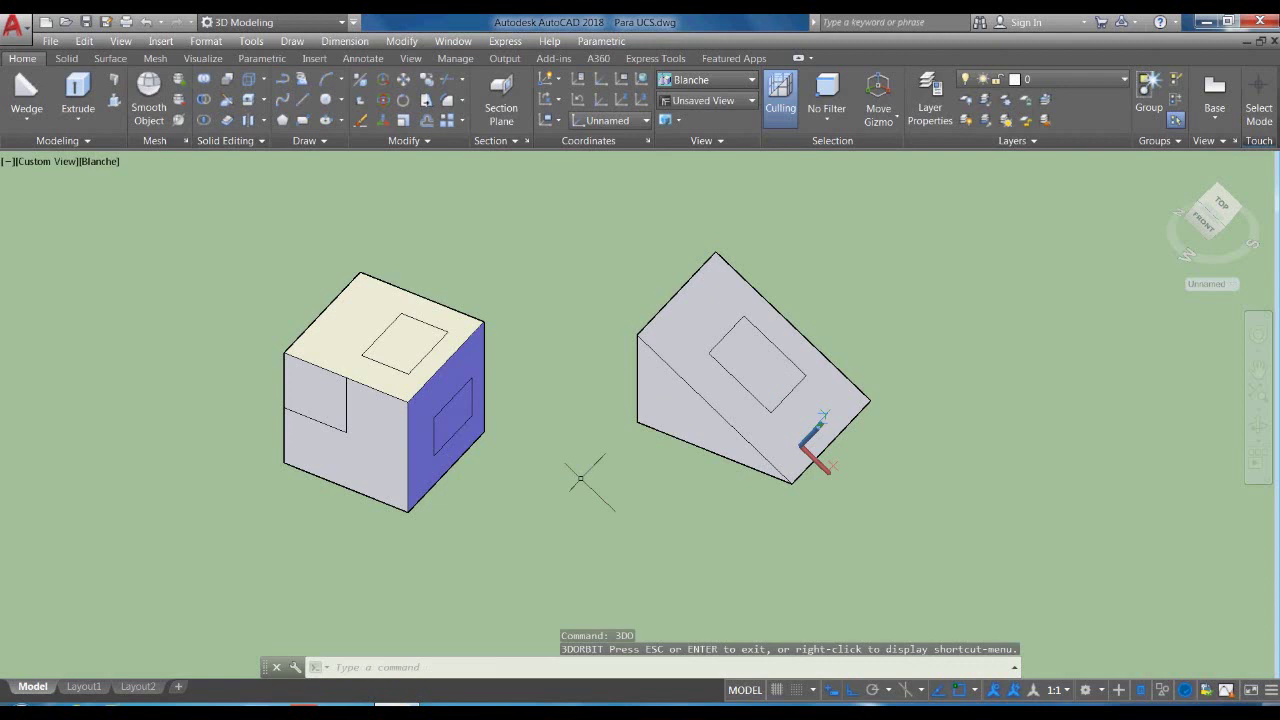
- Pan the view to centre both solids on screen
type("3DO")
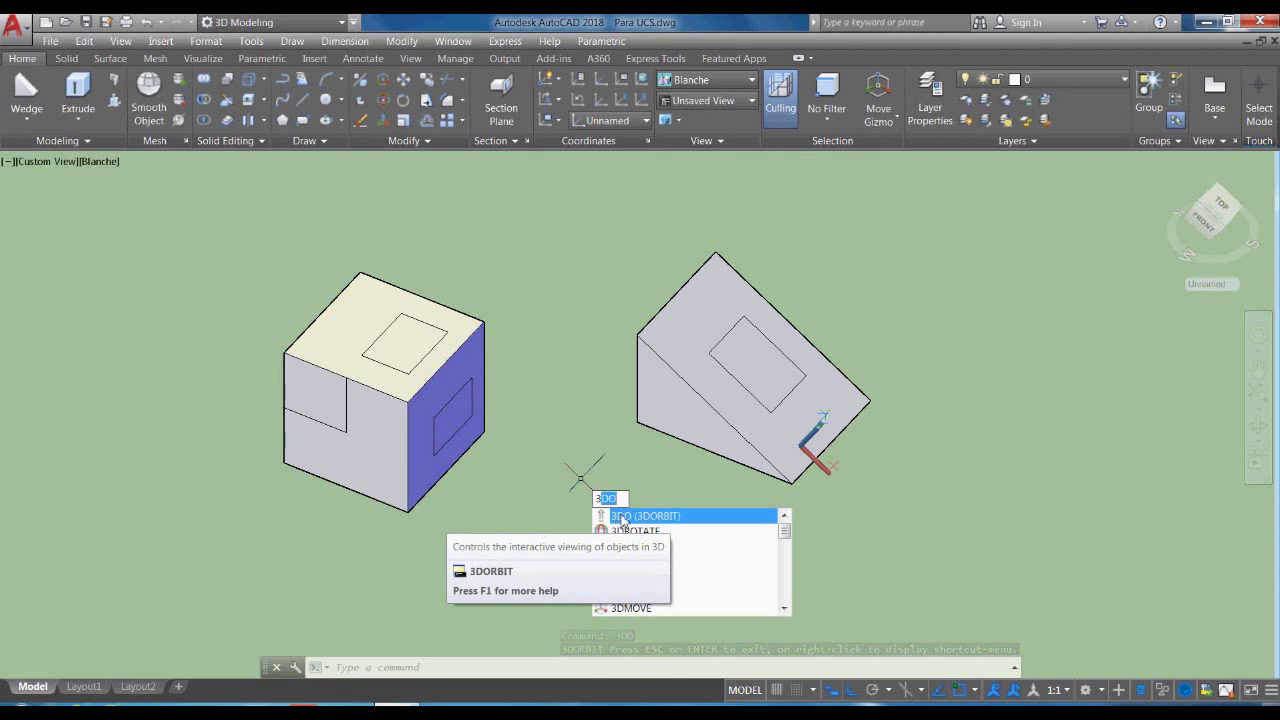
left_click(620, 518)
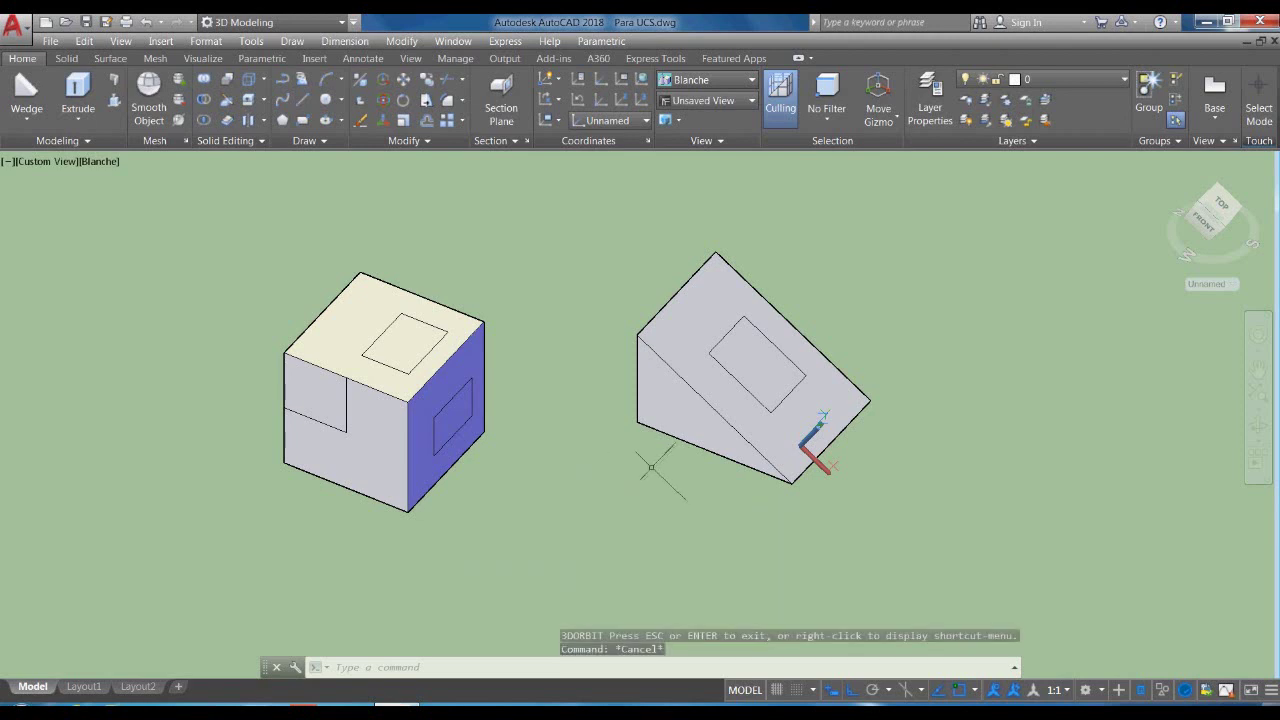
middle_click_drag(857, 514, 826, 551)
key("Escape")
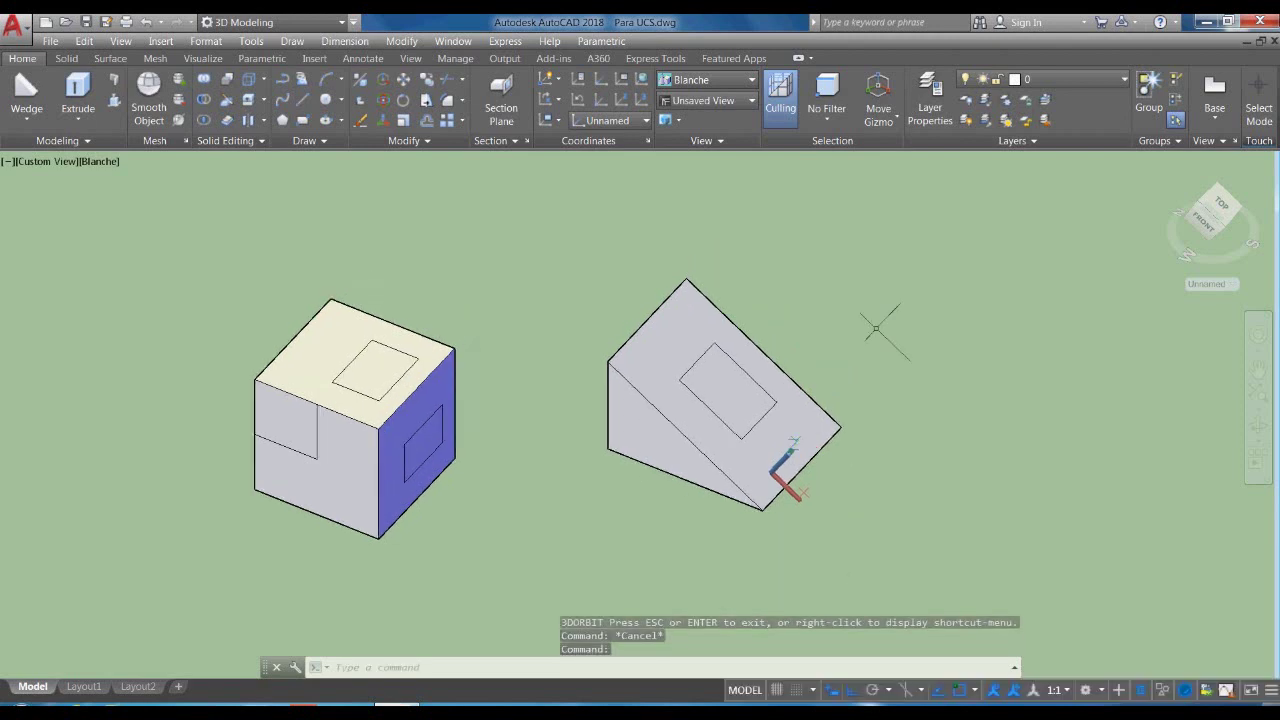
middle_click_drag(884, 366, 933, 368)
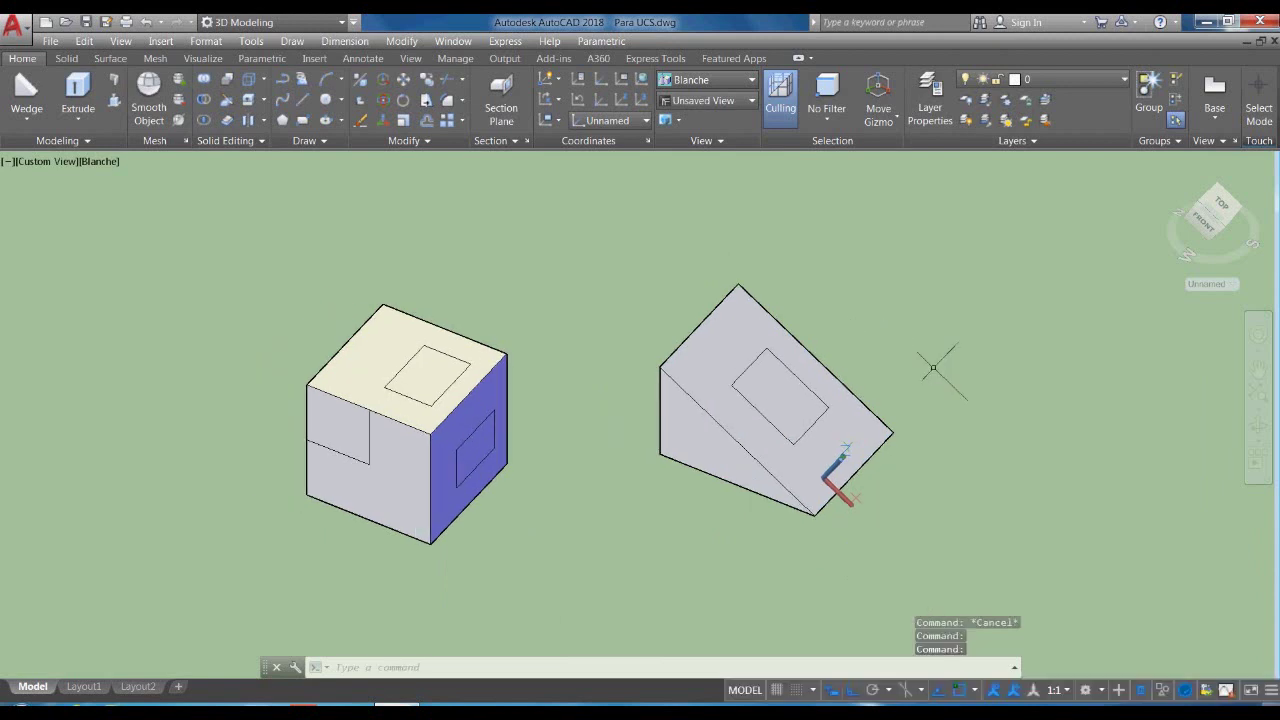
middle_click_drag(543, 434, 622, 407)
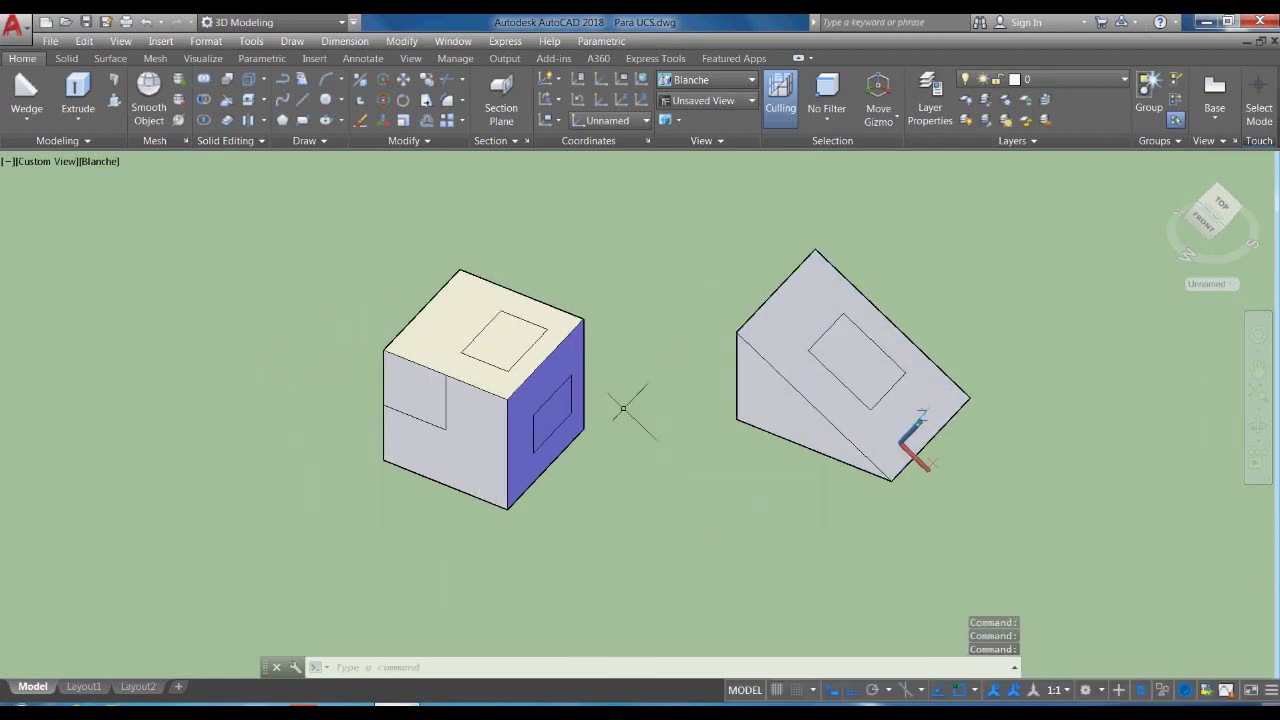
middle_click_drag(799, 470, 762, 462)
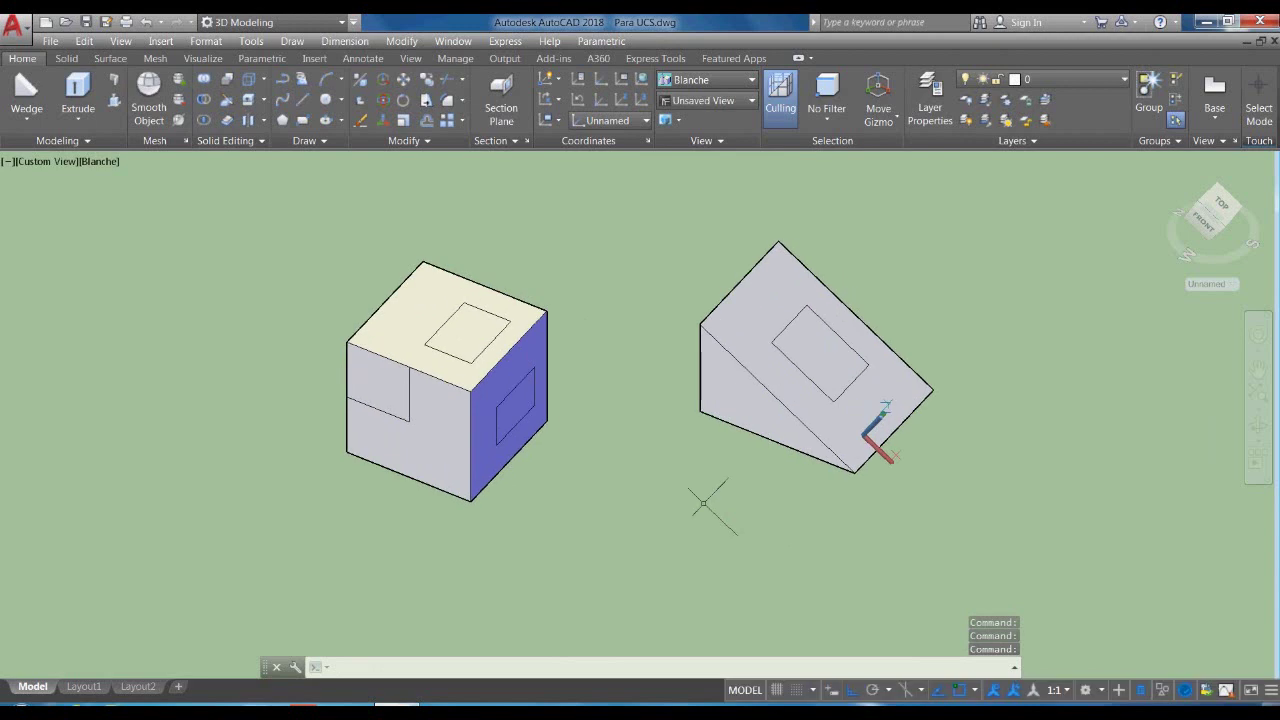
middle_click_drag(720, 492, 734, 537)
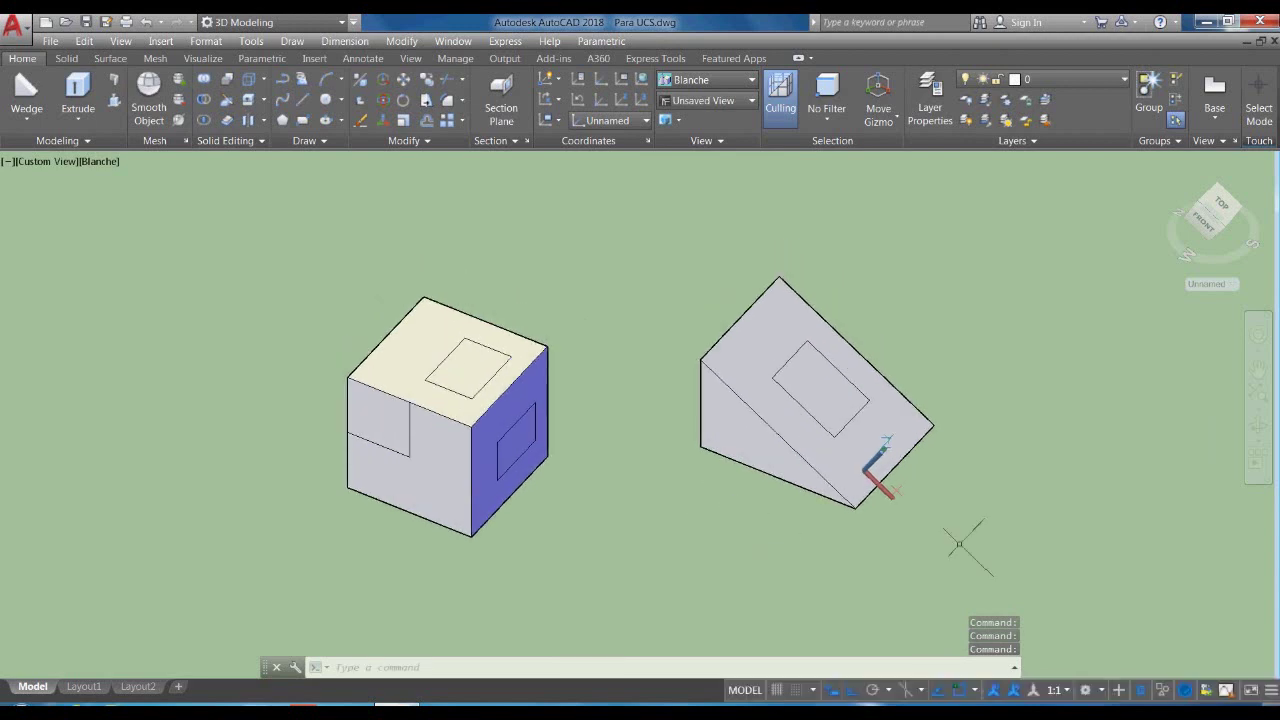